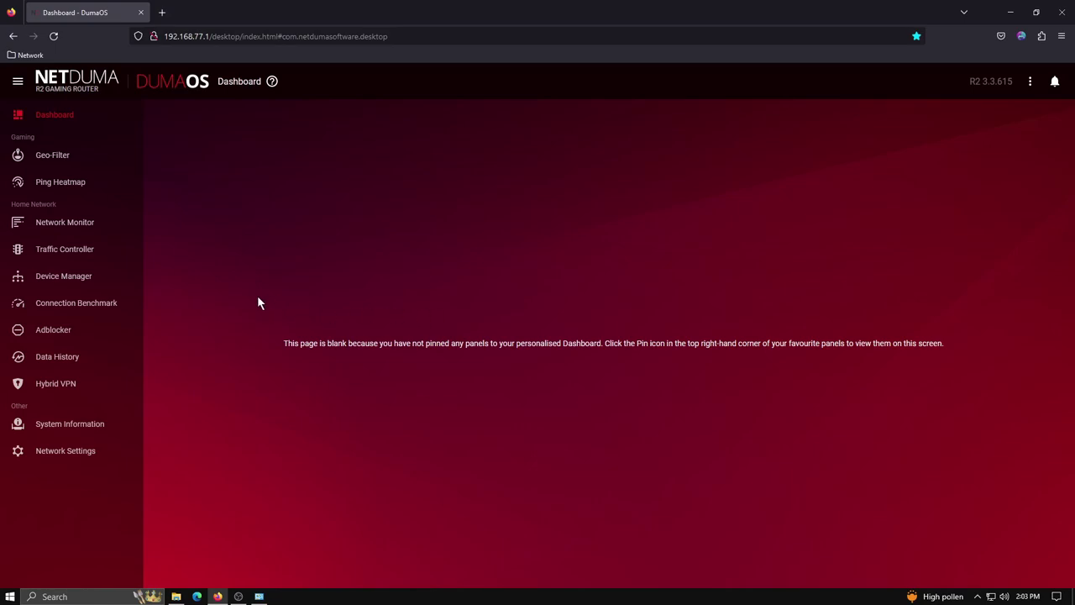
- Open the Geo-Filter page and turn off Polygon Mode on the map
left_click(58, 166)
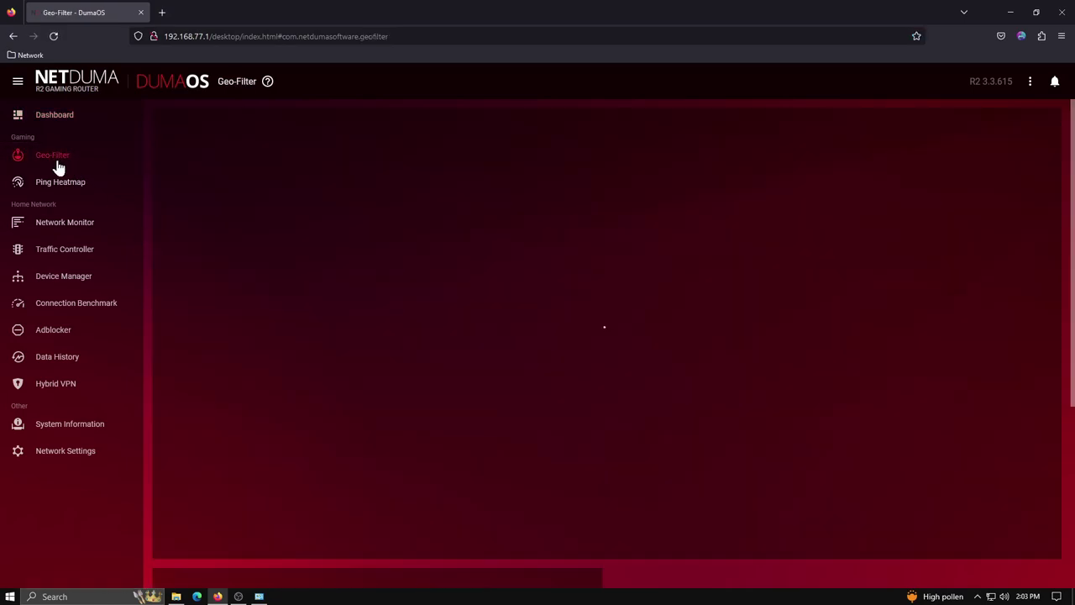
left_click(53, 116)
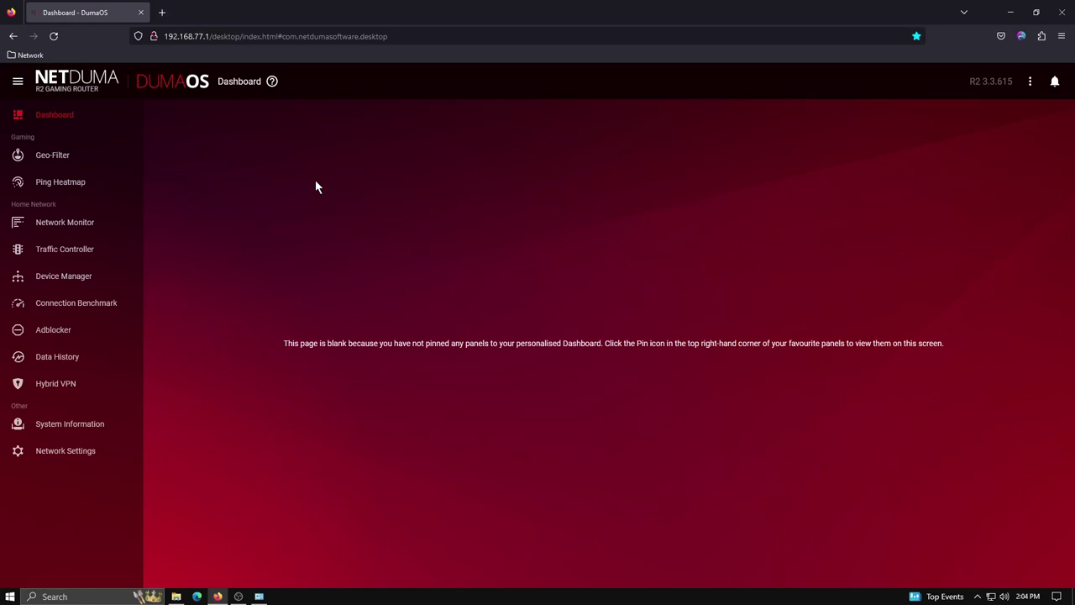
left_click(52, 159)
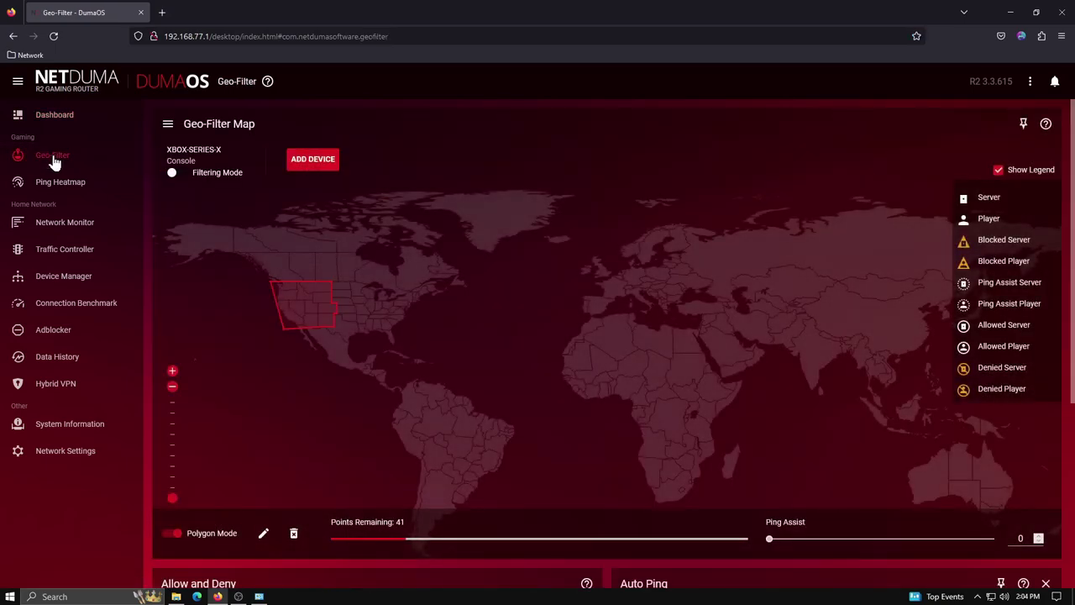
left_click(173, 535)
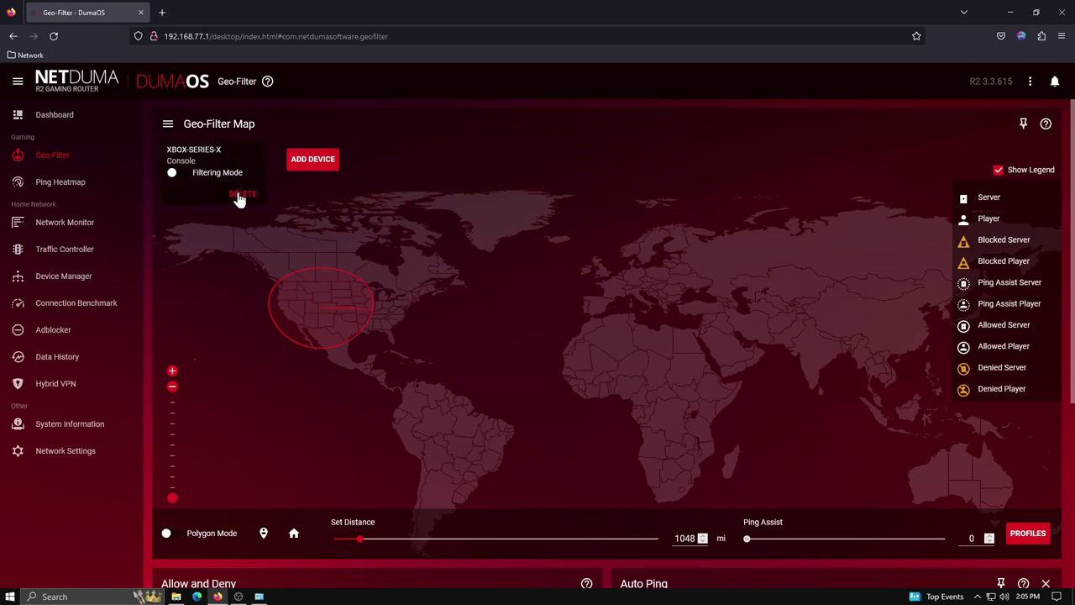
- Delete the XBOX-SERIES-X console from the Geo-Filter map and confirm the removal
left_click(240, 191)
left_click(682, 372)
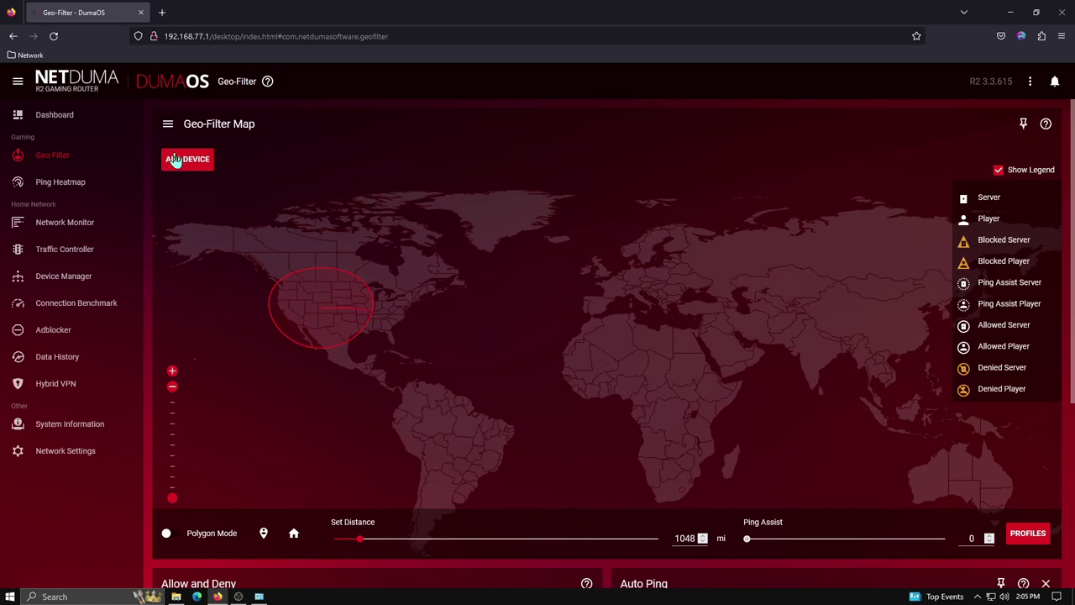
- Switch the map's distance unit to Kilometres and back to Miles in the map options
left_click(168, 126)
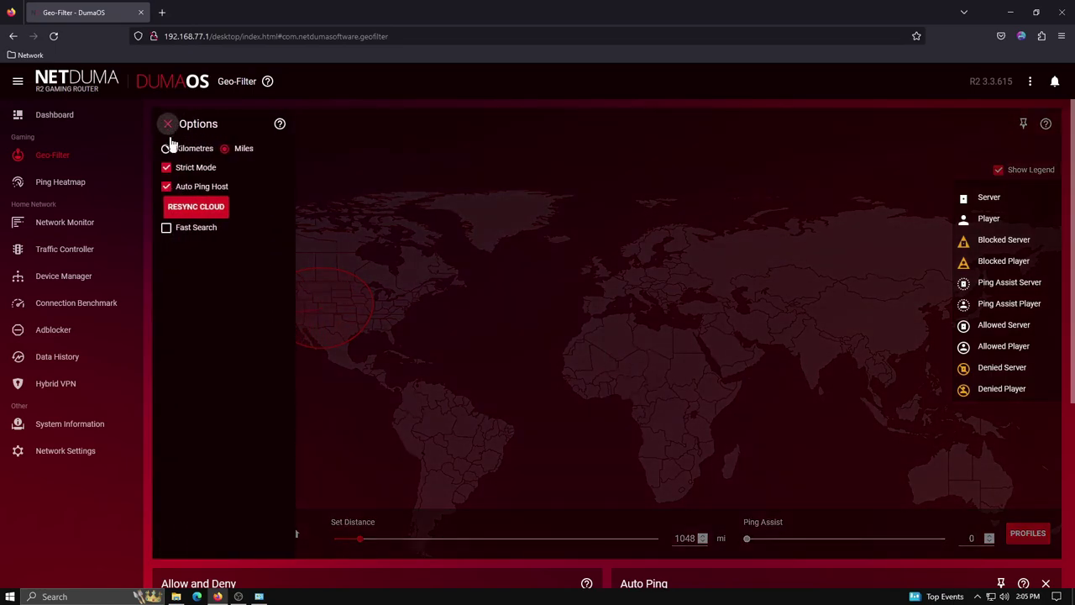
left_click(167, 149)
left_click(223, 149)
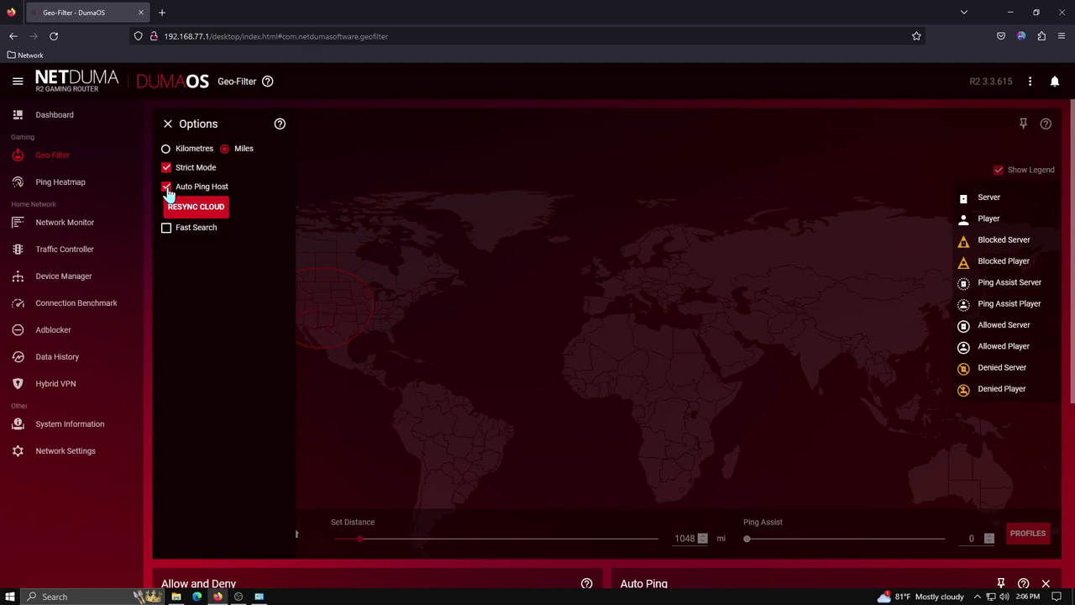
- Turn off Auto Ping Host in the map options and look over the page below the map
left_click(166, 187)
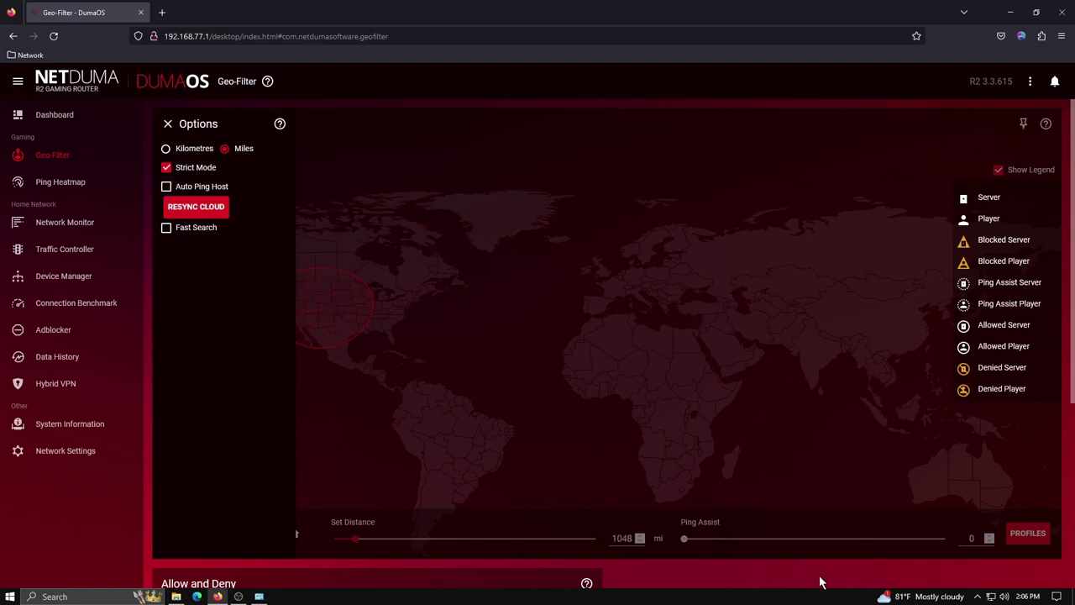
left_click(403, 335)
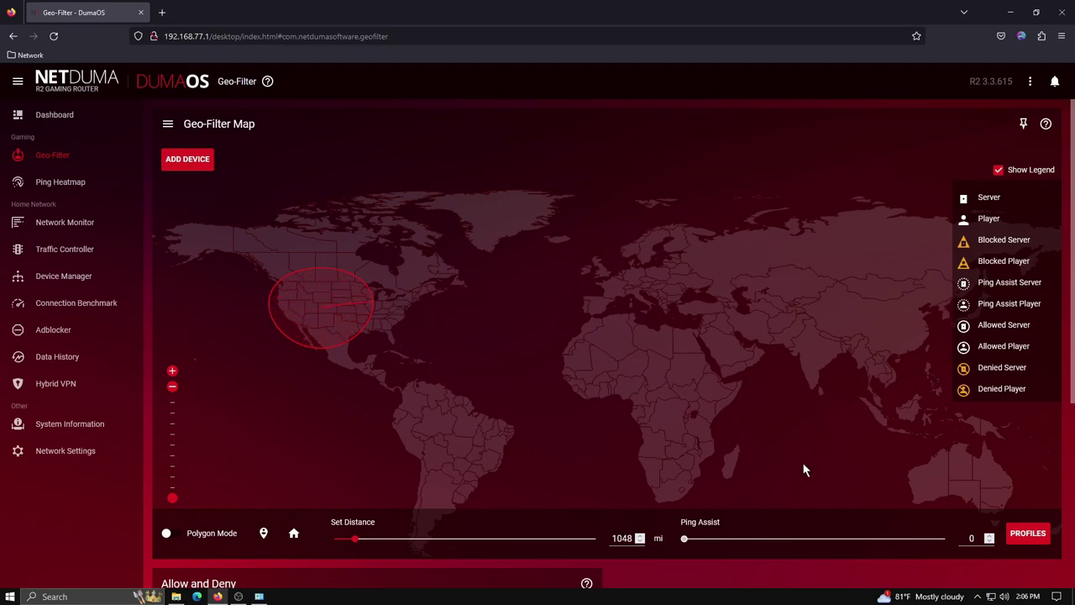
scroll(743, 547, "down", 1)
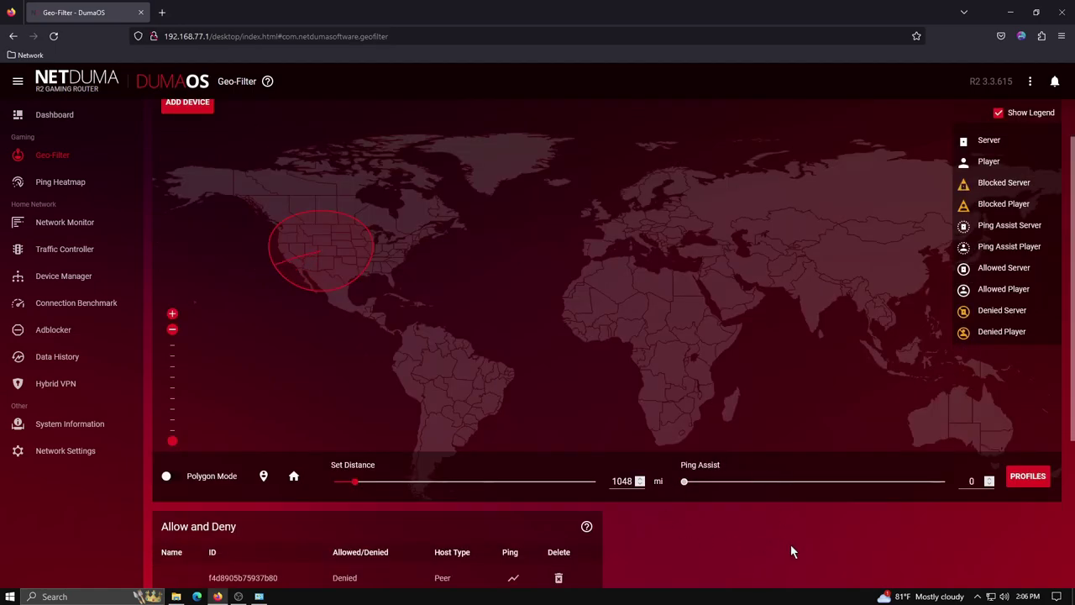
scroll(391, 471, "down", 1)
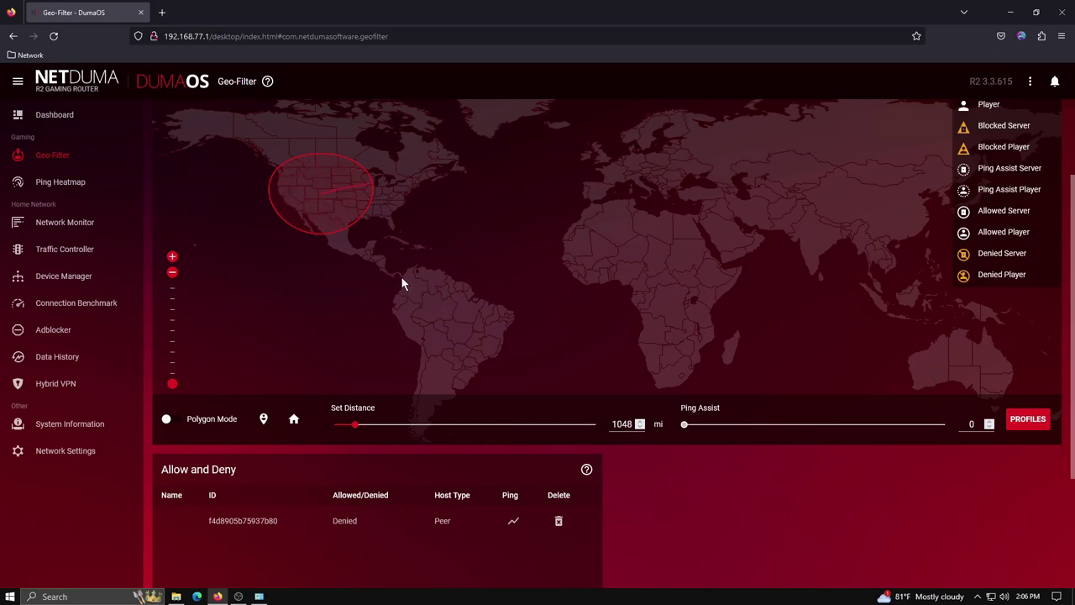
scroll(286, 243, "up", 2)
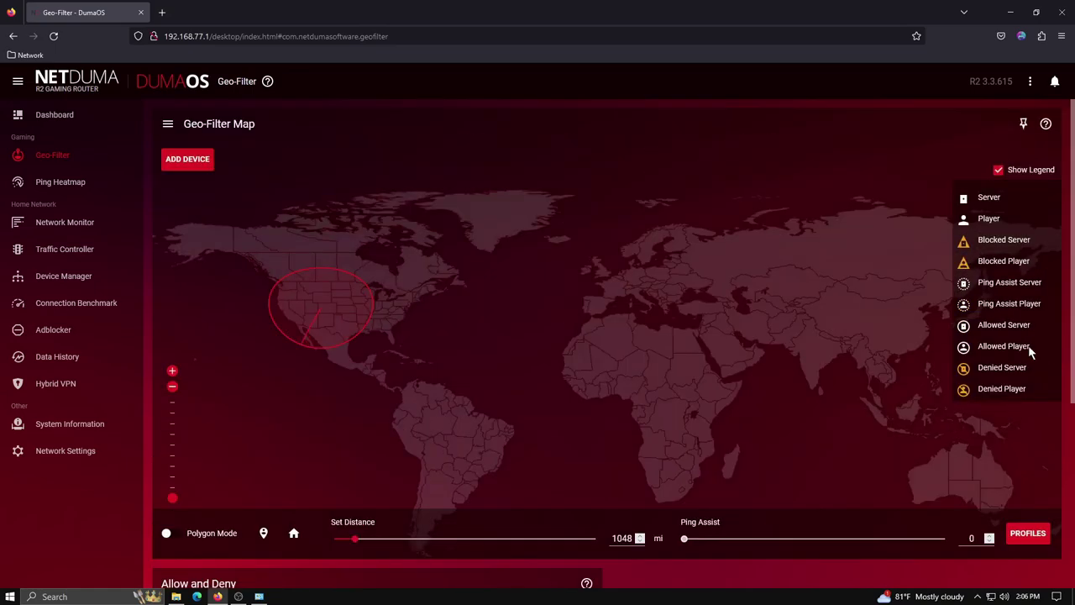
- Turn Auto Ping Host back on in the map options and close them
left_click(168, 123)
left_click(166, 187)
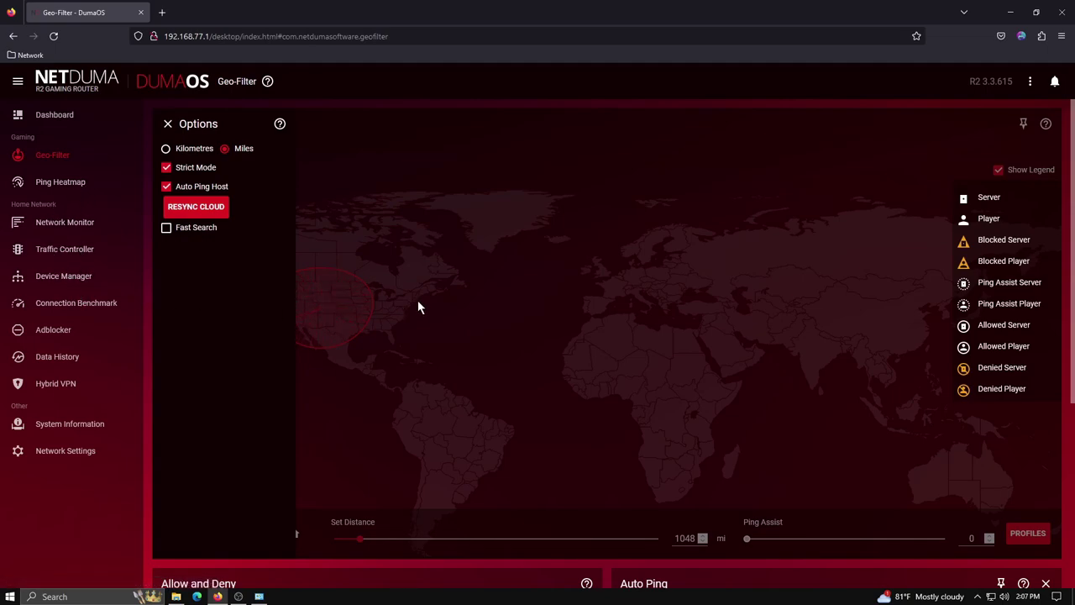
left_click(168, 124)
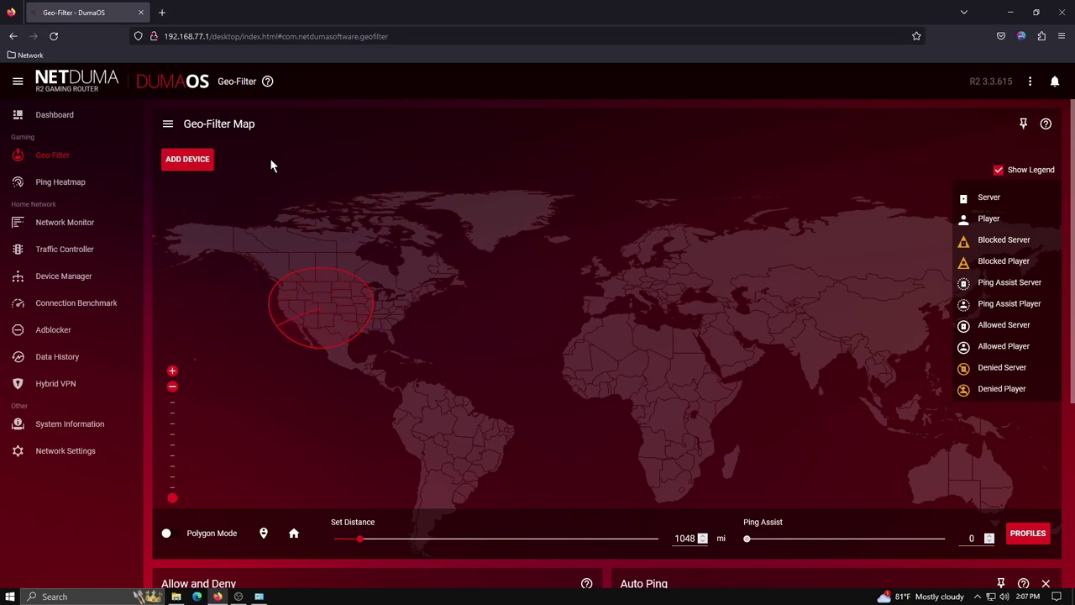
- Start adding a Geo-Filter device and select XBOX-SERIES-X as the console
left_click(200, 164)
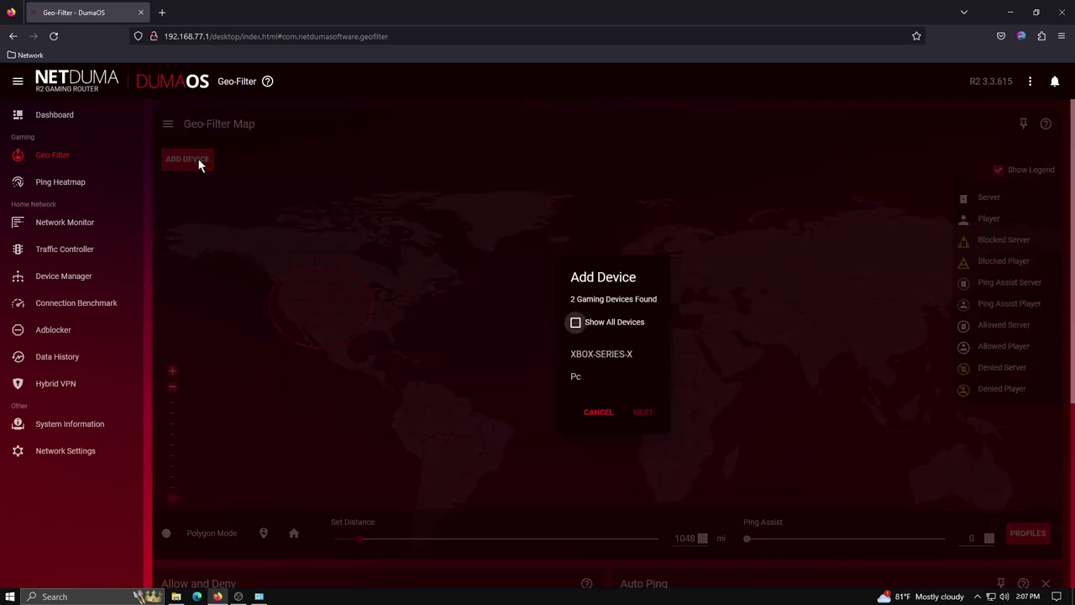
left_click(608, 356)
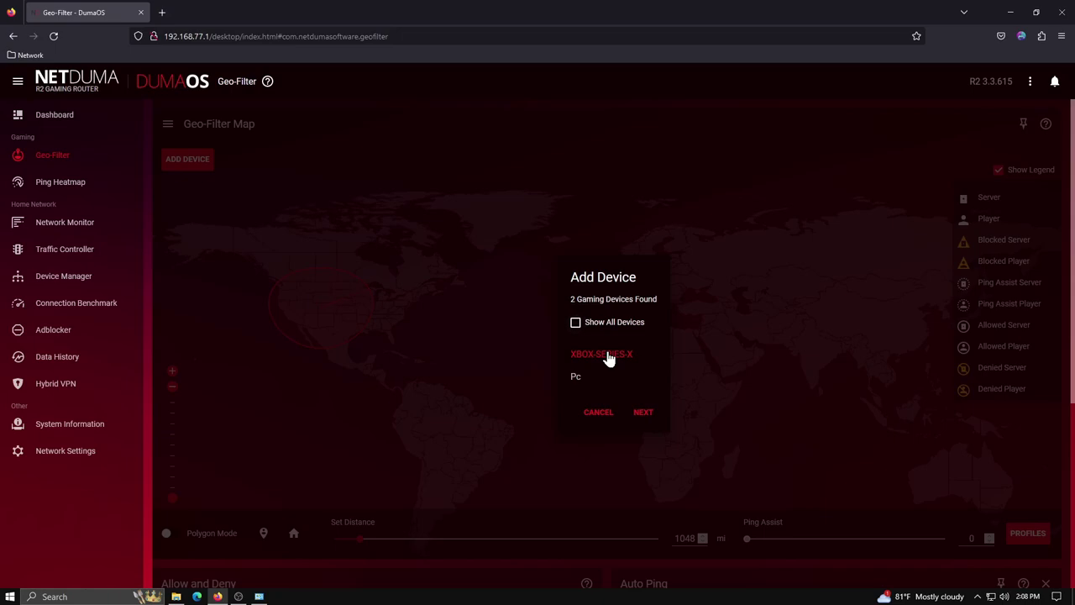
left_click(643, 413)
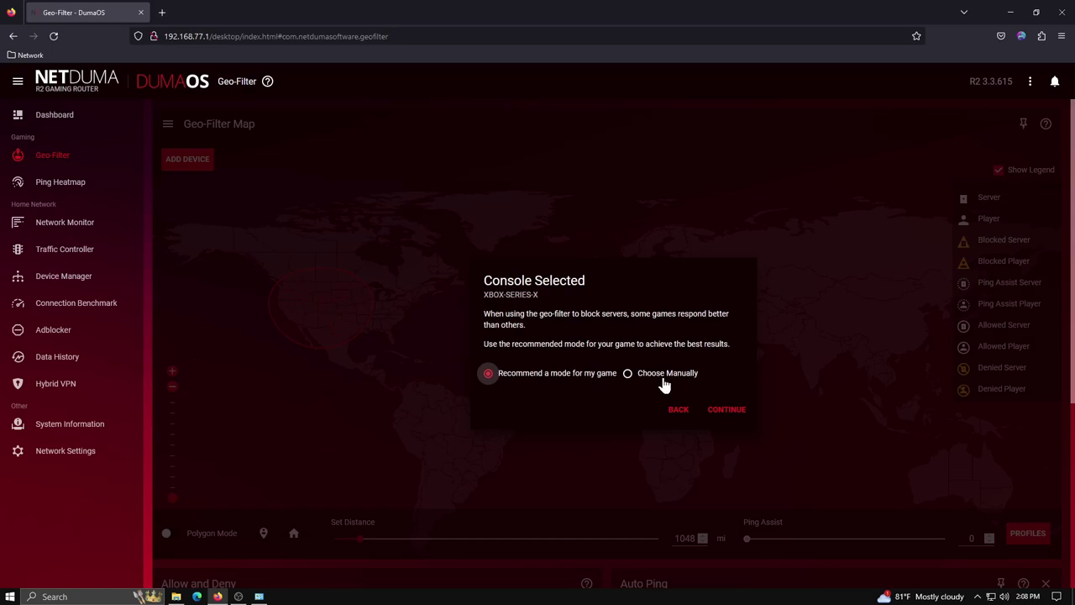
- Choose the recommended mode, look through the list of supported games, and return to the console's mode choice without picking a game
left_click(630, 382)
left_click(489, 378)
left_click(724, 411)
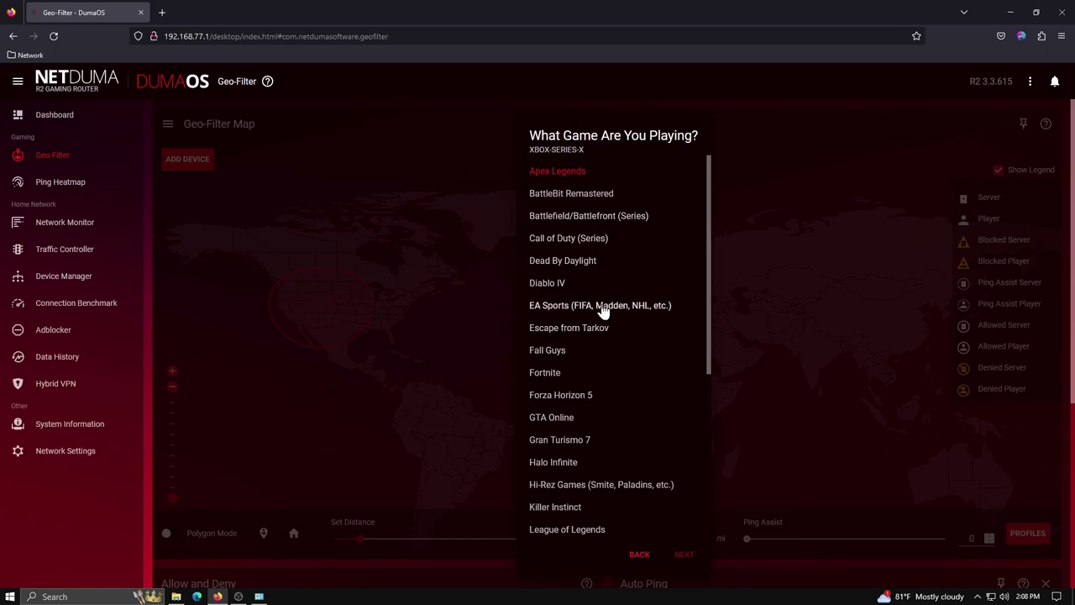
scroll(602, 307, "down", 1)
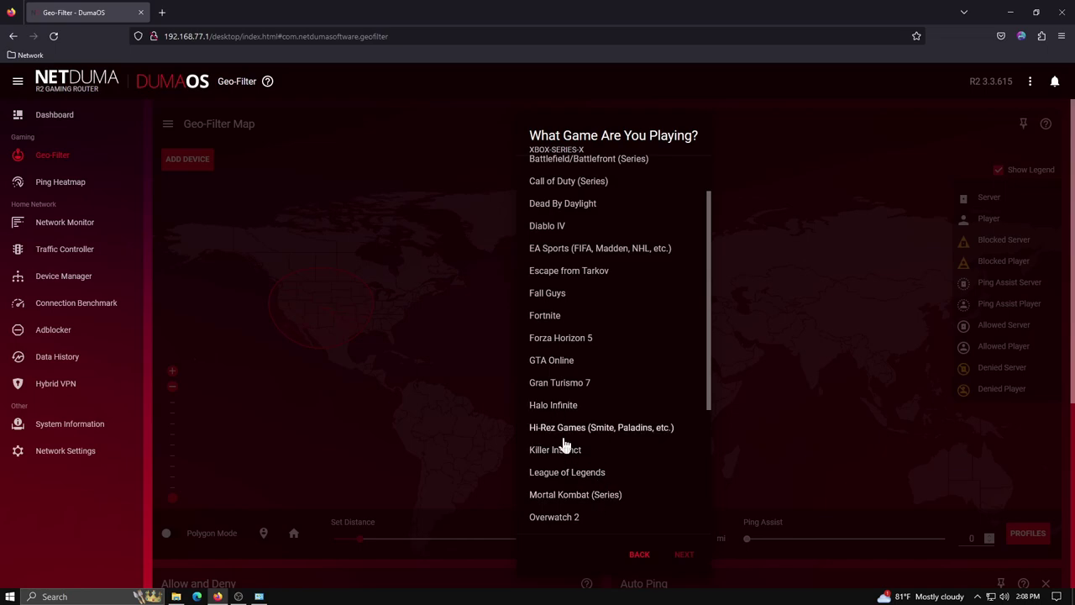
scroll(607, 480, "down", 3)
scroll(614, 461, "up", 2)
scroll(609, 470, "down", 3)
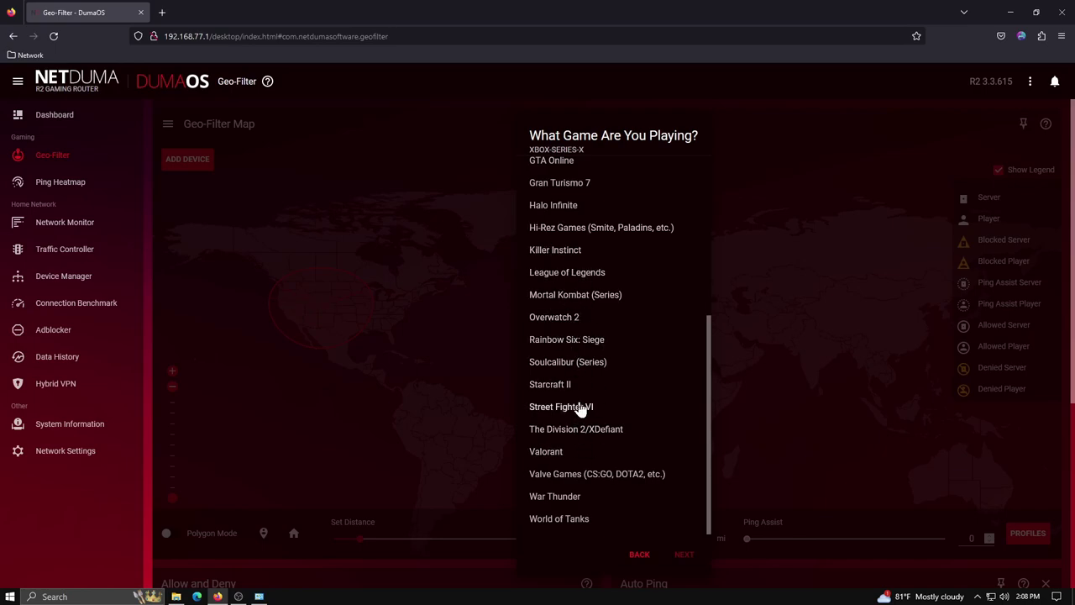
scroll(605, 415, "up", 5)
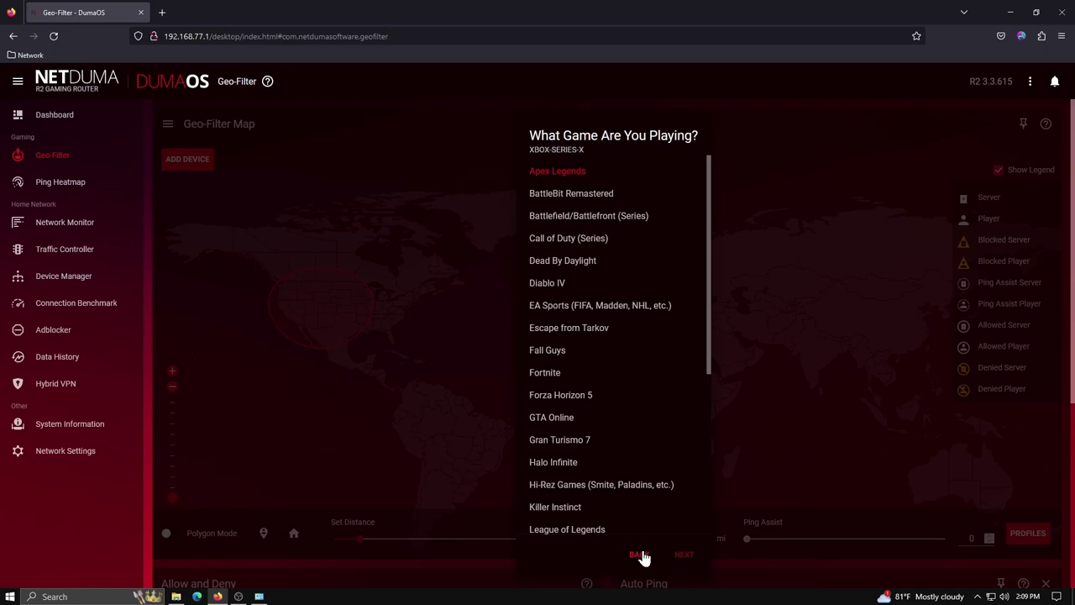
left_click(639, 556)
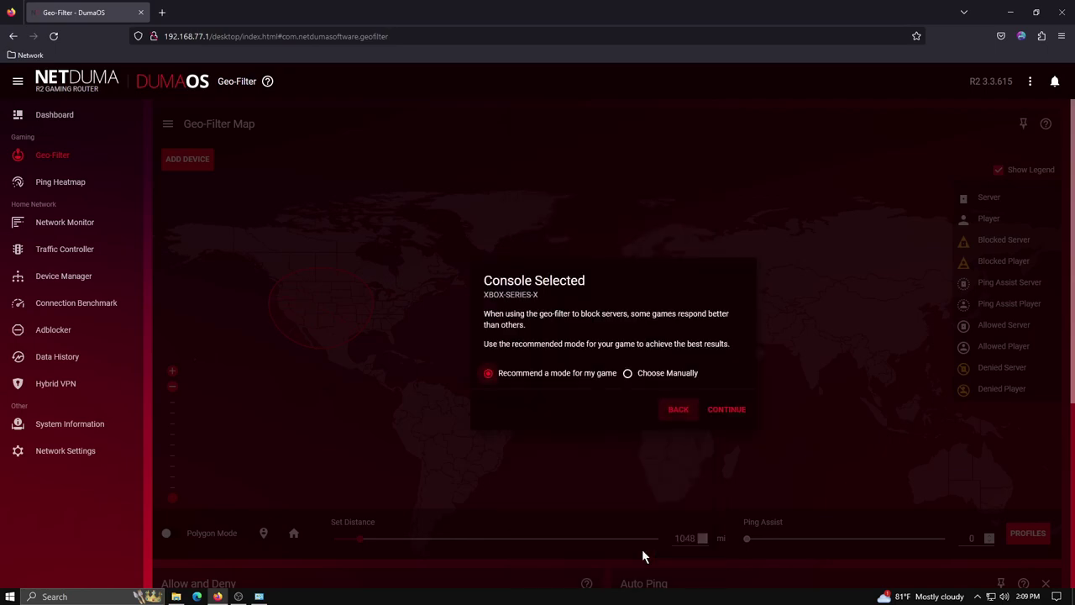
- Choose the console's mode manually, disable Filtering Mode, and finish adding XBOX-SERIES-X to the Geo-Filter
left_click(627, 375)
left_click(730, 409)
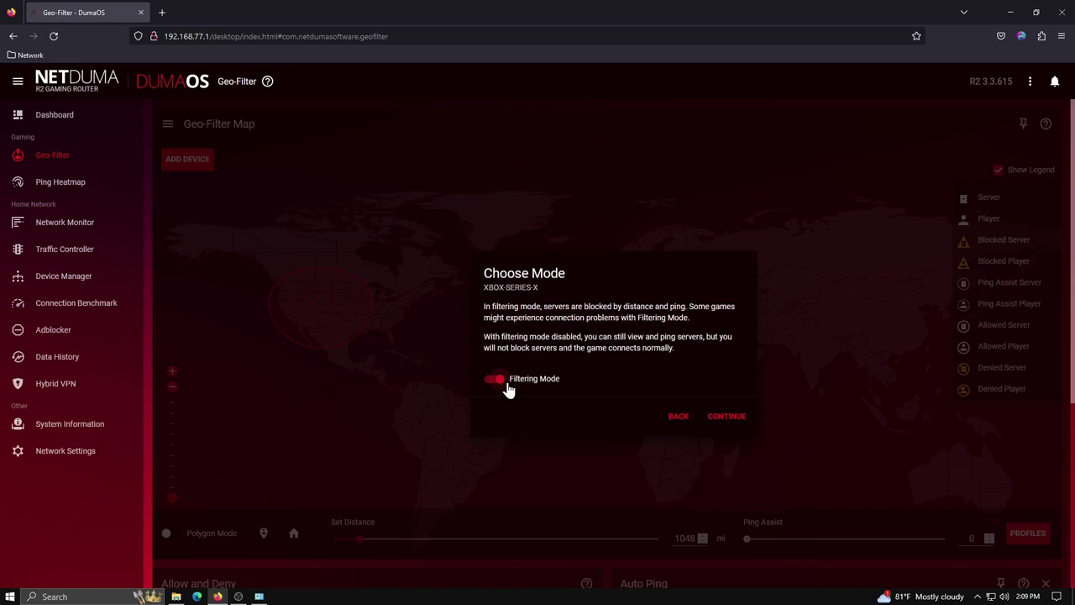
left_click(501, 383)
left_click(502, 383)
left_click(730, 417)
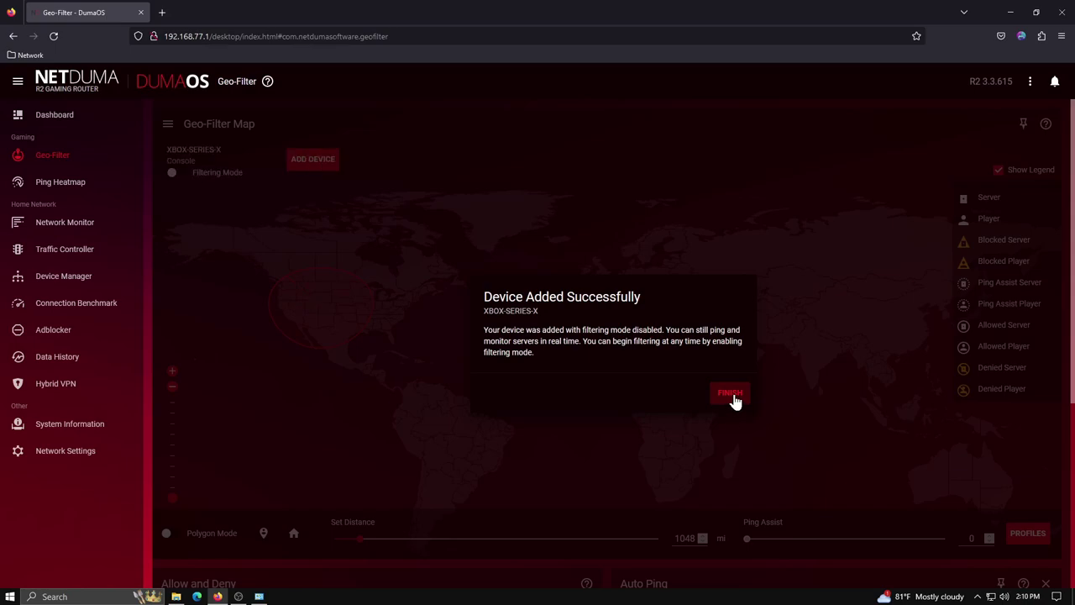
left_click(731, 394)
- Turn Filtering Mode on for the XBOX-SERIES-X console and off again
mouse_move(206, 175)
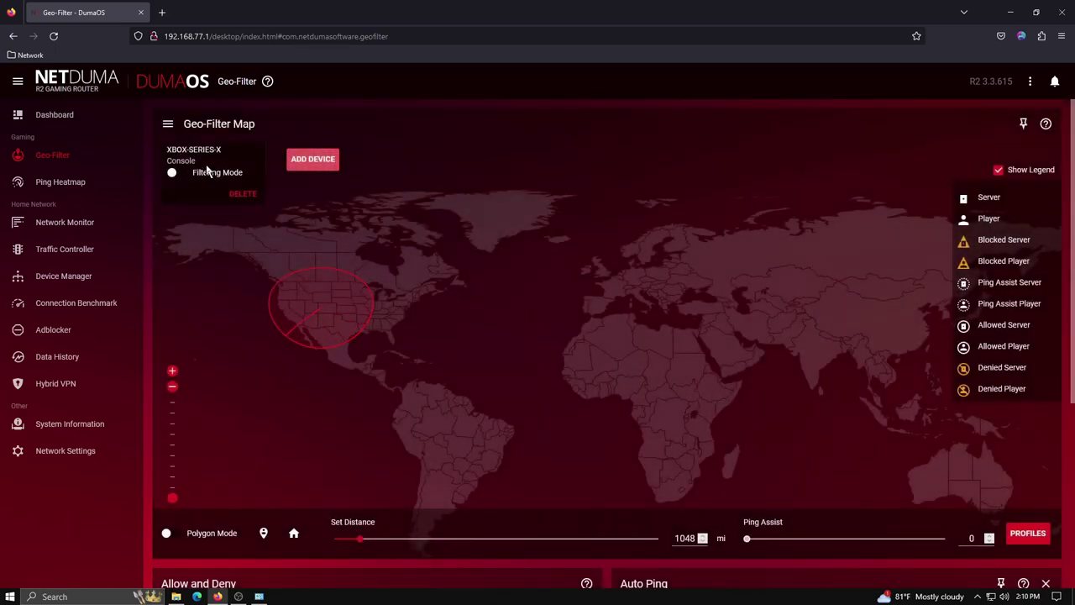
left_click(175, 173)
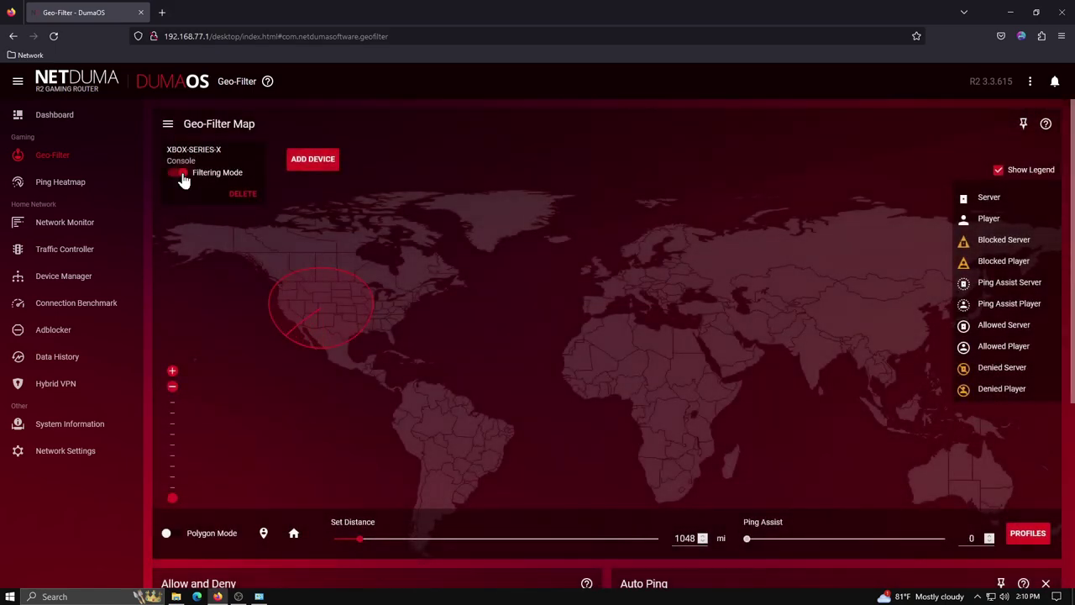
left_click(182, 175)
- Examine the two ways of setting the home location, by map position and by address, without applying either
left_click(263, 536)
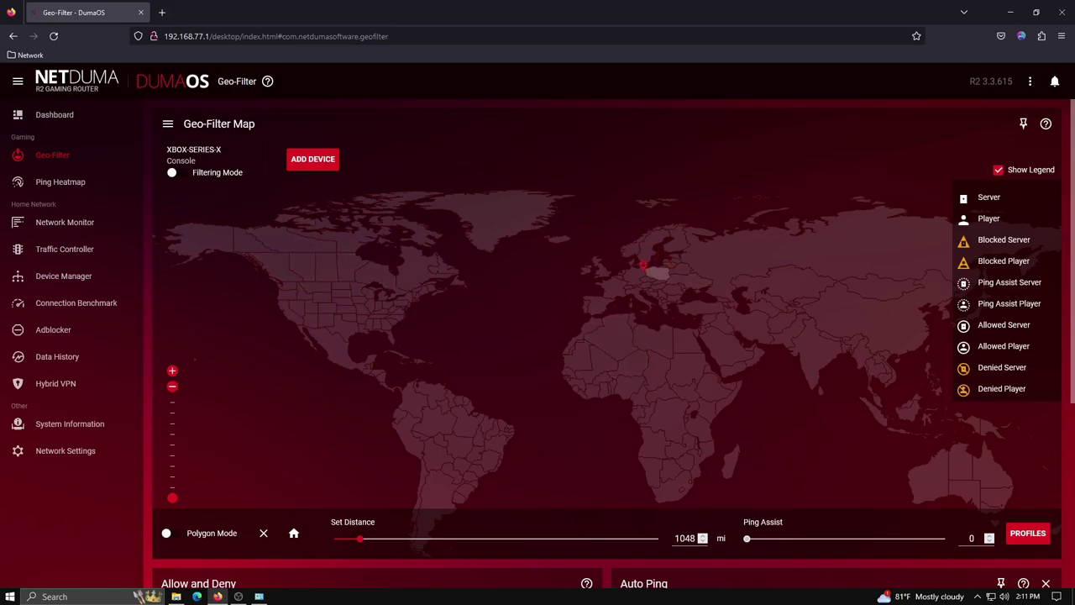
left_click(263, 534)
left_click(294, 535)
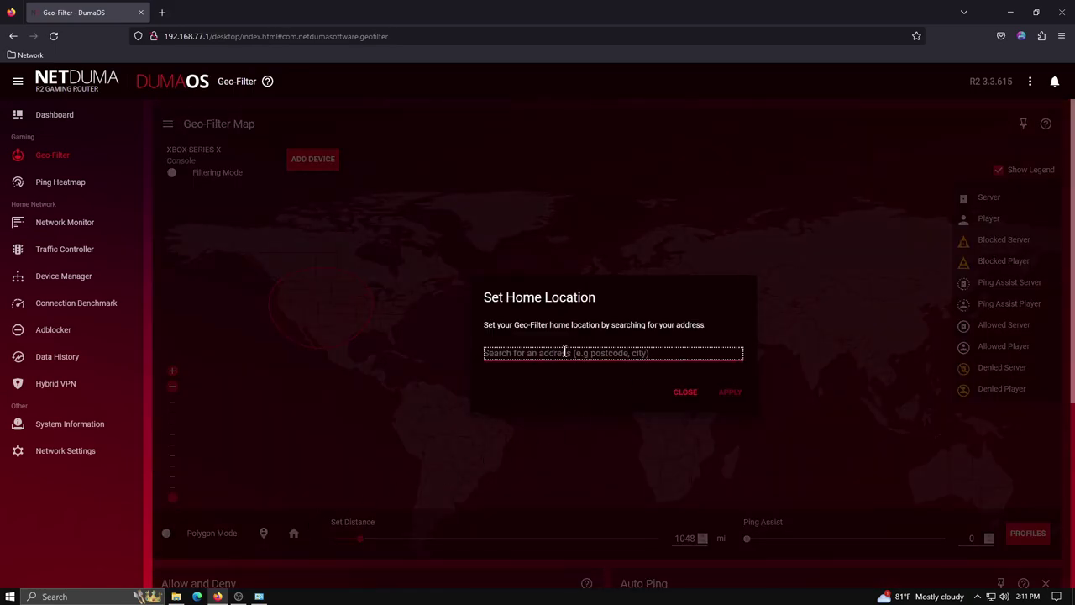
left_click(682, 392)
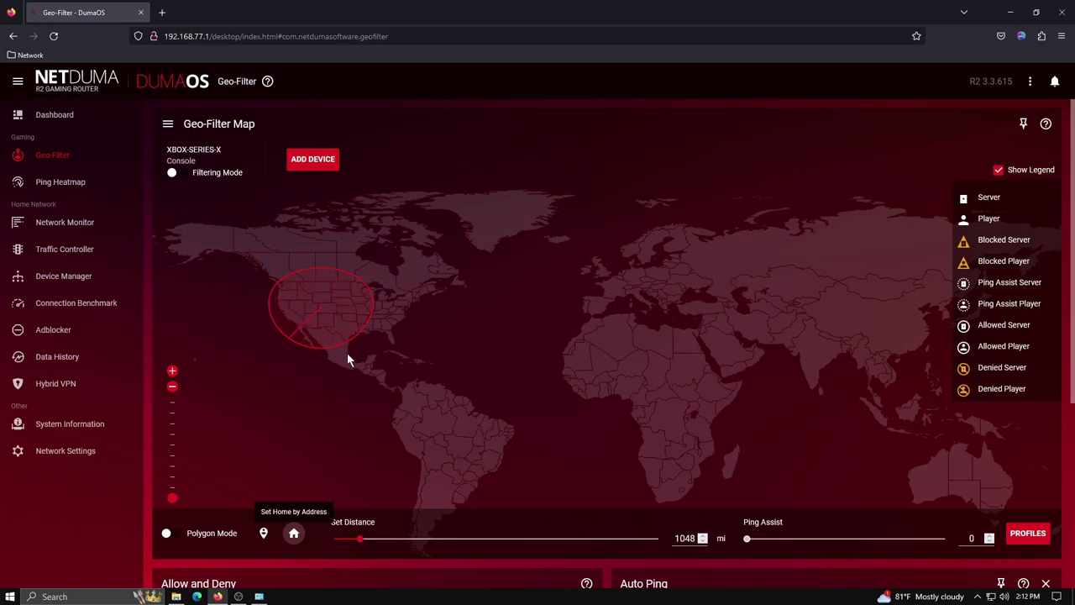
- Try out the Set Distance and Ping Assist sliders, leaving the distance at 1048 mi and Ping Assist at 0
mouse_move(360, 541)
left_mouse_down()
mouse_move(345, 539)
mouse_move(354, 536)
left_mouse_up()
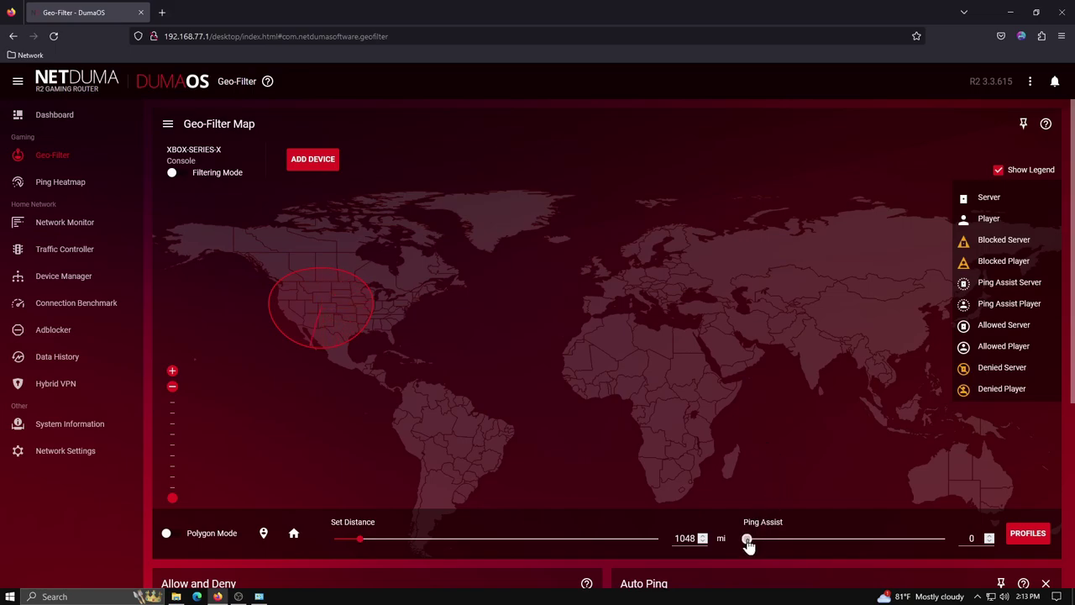
left_click_drag(746, 539, 780, 547)
mouse_move(778, 545)
left_mouse_down()
mouse_move(803, 544)
mouse_move(795, 541)
left_mouse_up()
left_click_drag(798, 547, 745, 544)
- Turn on Polygon Mode and enlarge the map around the United States
left_click(169, 535)
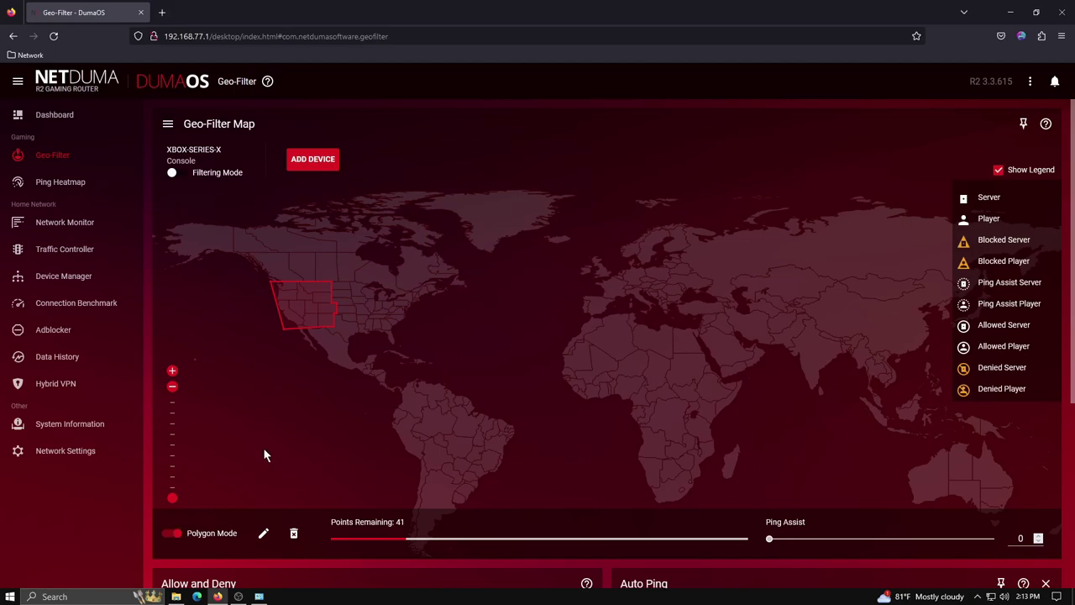
scroll(319, 411, "up", 3)
left_click_drag(563, 384, 430, 440)
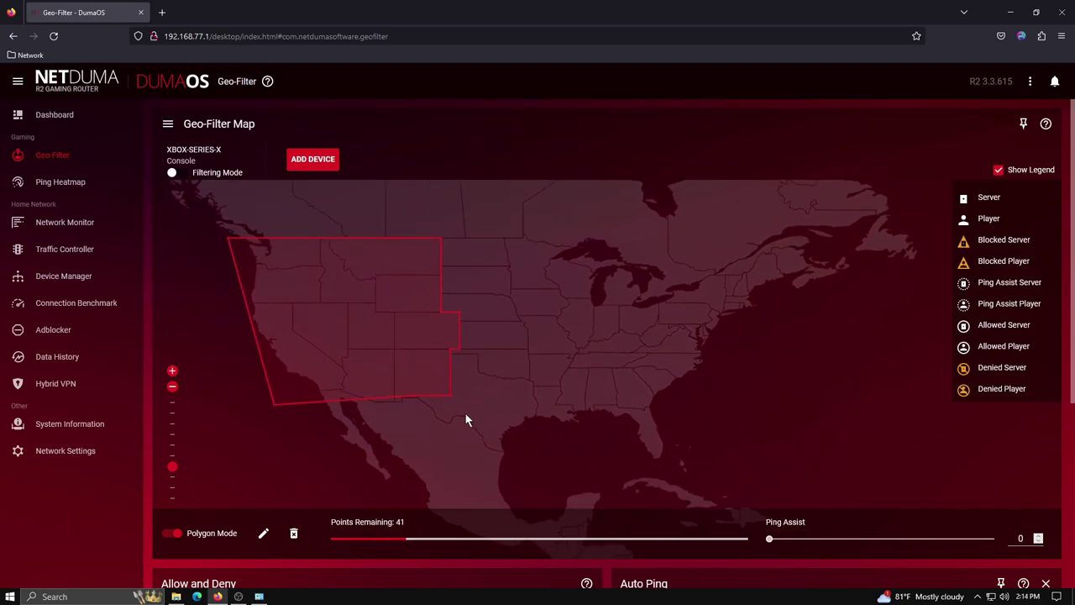
- Draw a triangular filter area over the central and southeastern United States and delete that area again
left_click(265, 535)
left_click(769, 415)
left_click(469, 468)
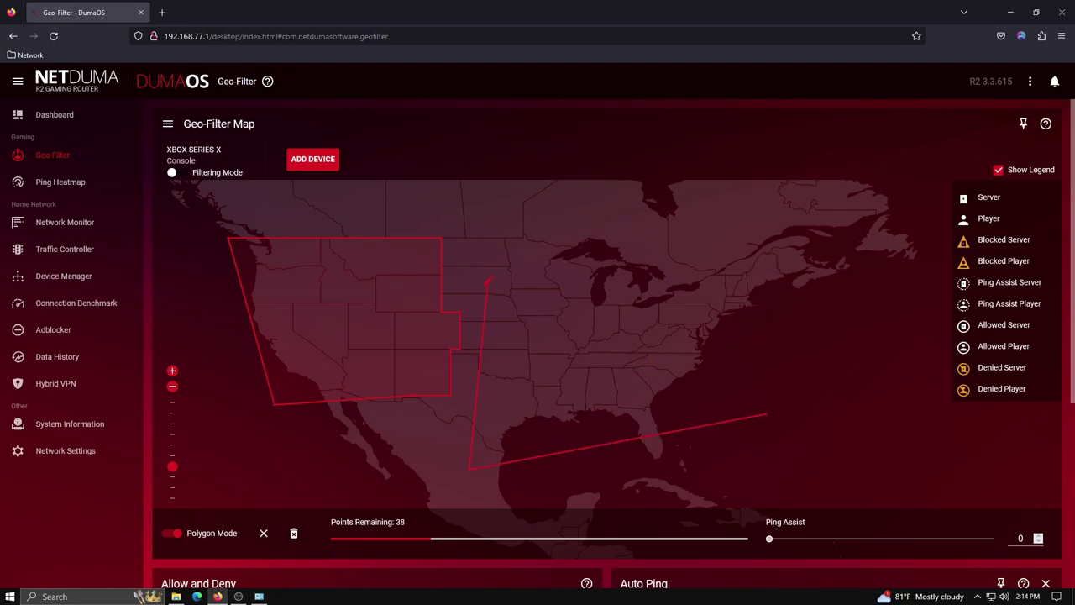
left_click(766, 414)
left_click(293, 532)
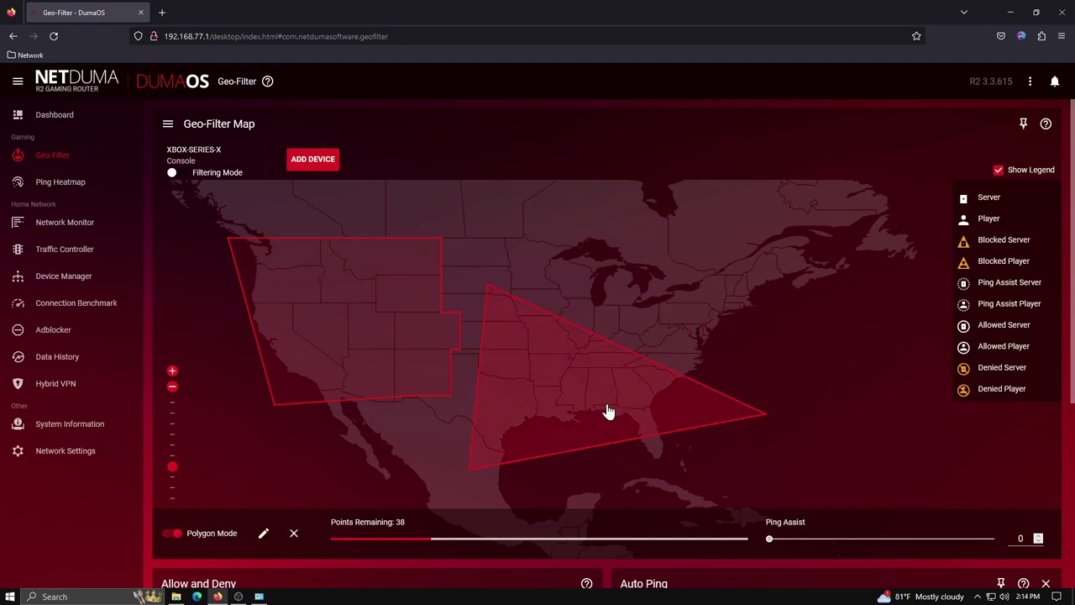
left_click(607, 413)
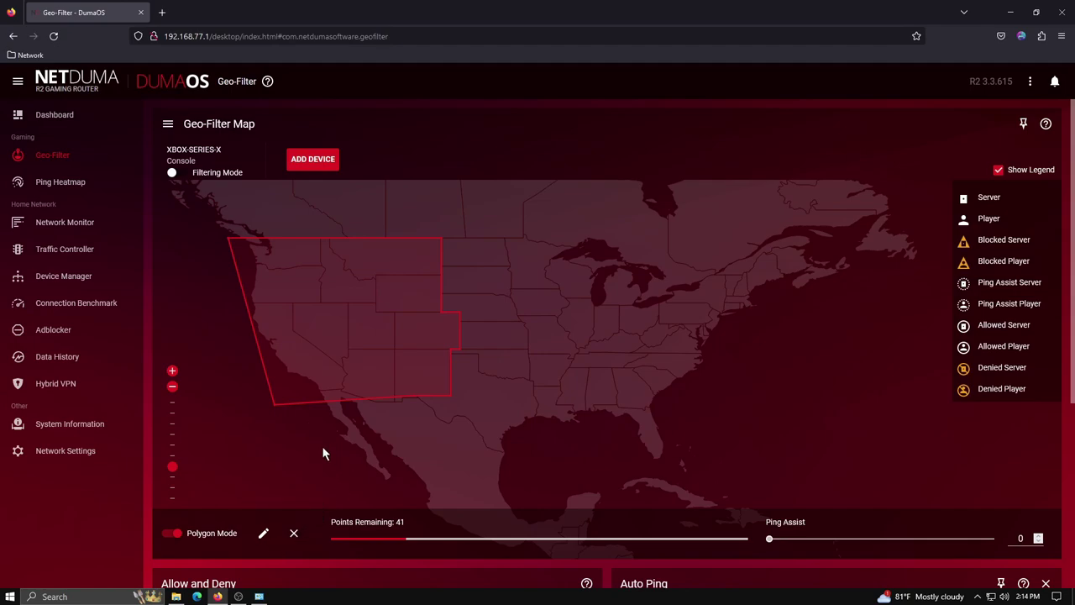
- View the whole world map with the western United States filter area, look at the Ping Heatmap, and return to the Geo-Filter
scroll(707, 387, "down", 1)
scroll(706, 381, "down", 2)
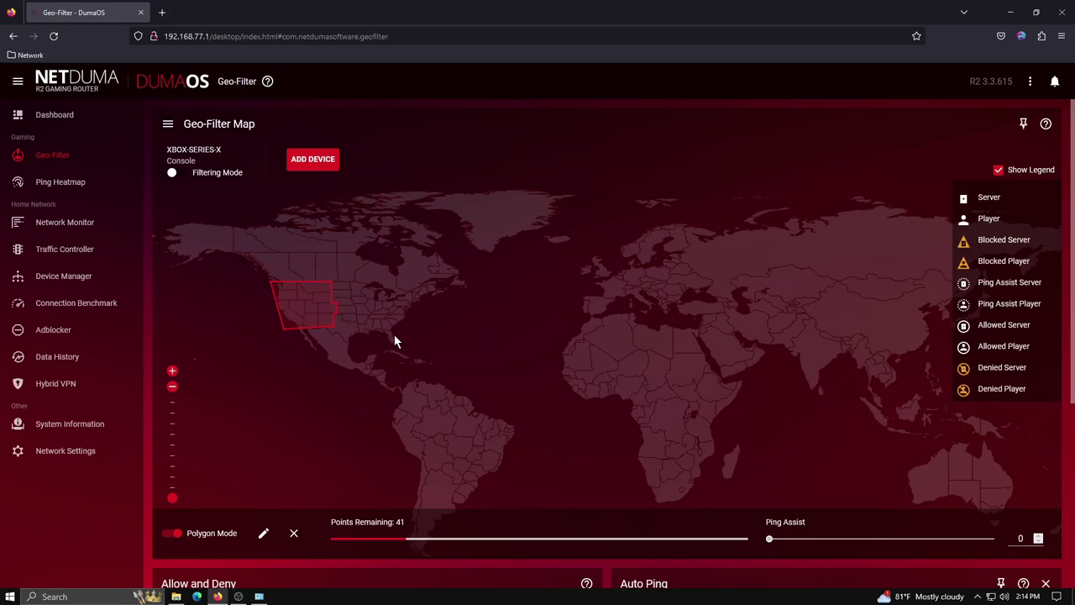
left_click(74, 185)
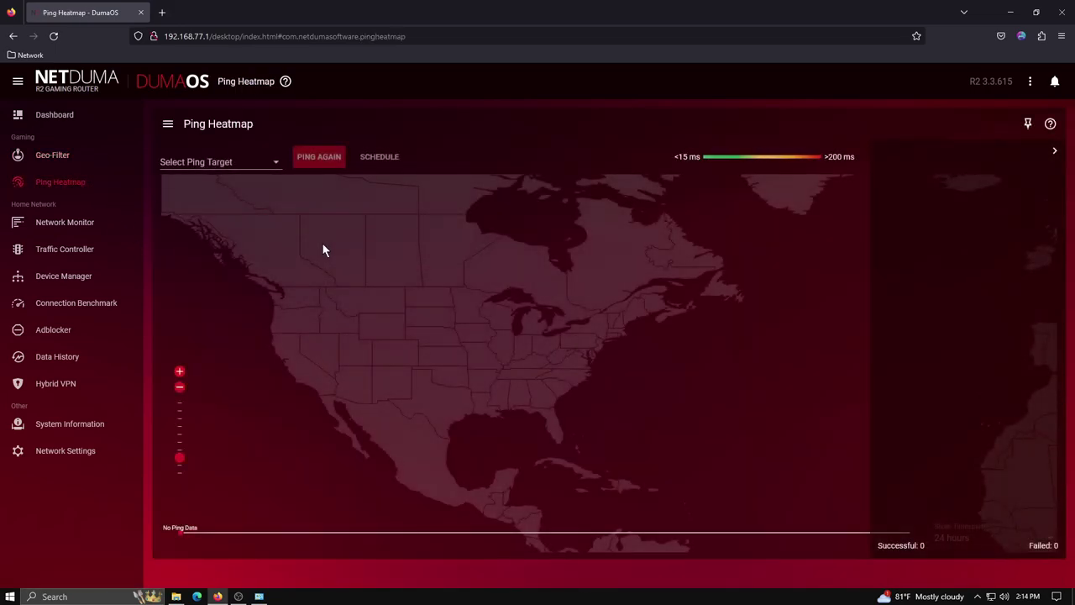
scroll(389, 292, "down", 2)
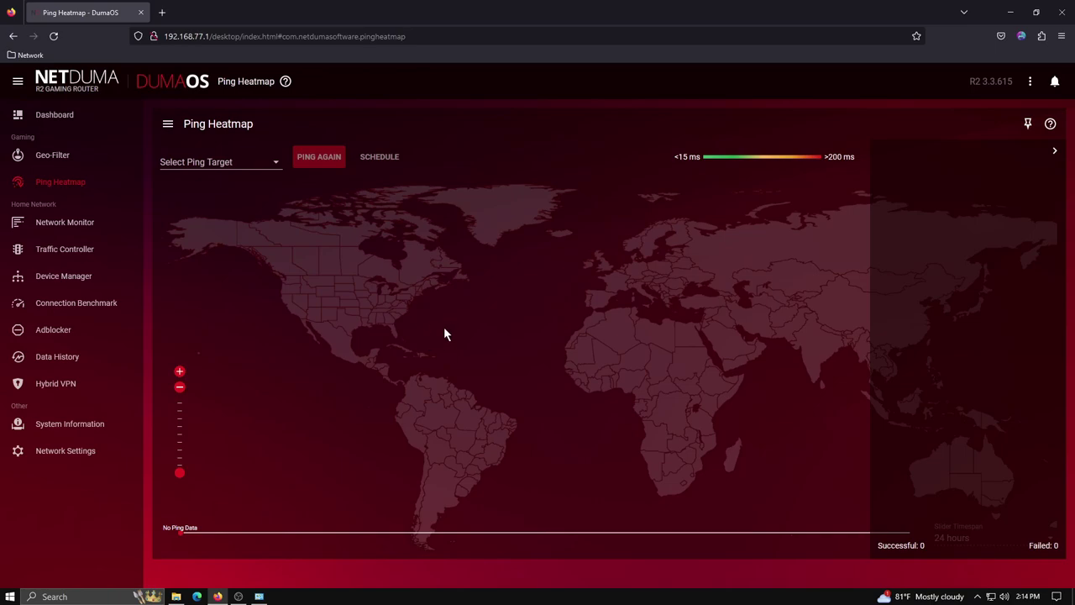
left_click(52, 156)
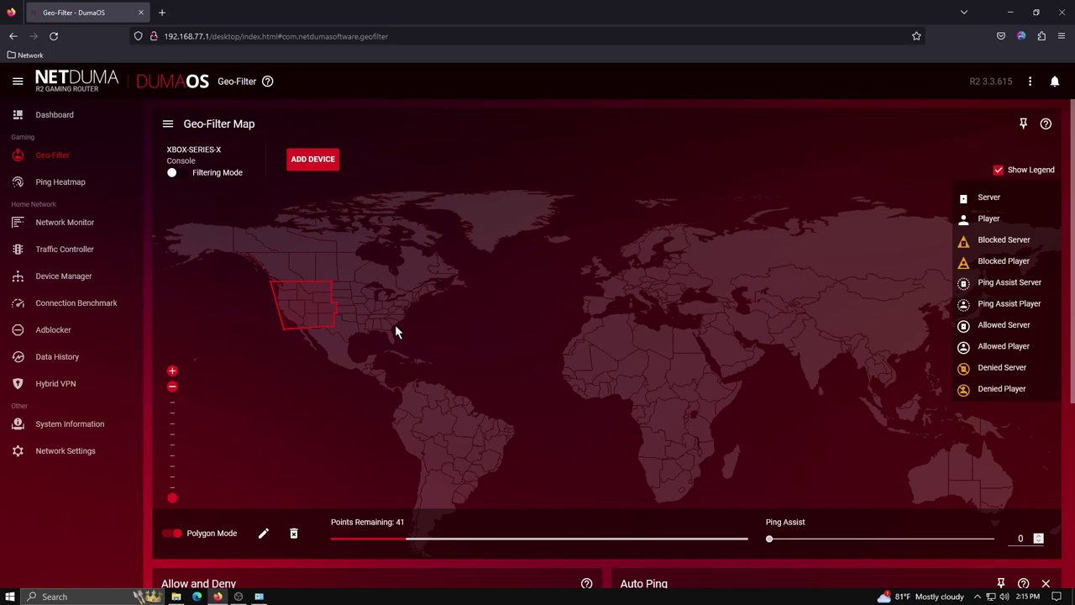
- Open the Ping Heatmap and ping the servers of CoD: Modern Warfare II
left_click(68, 186)
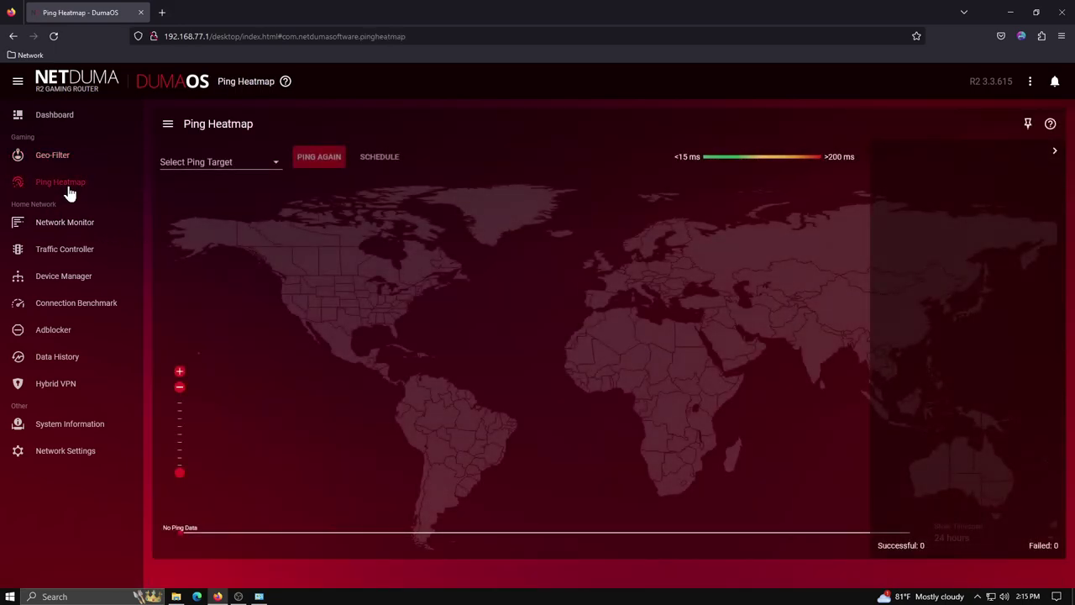
left_click(276, 163)
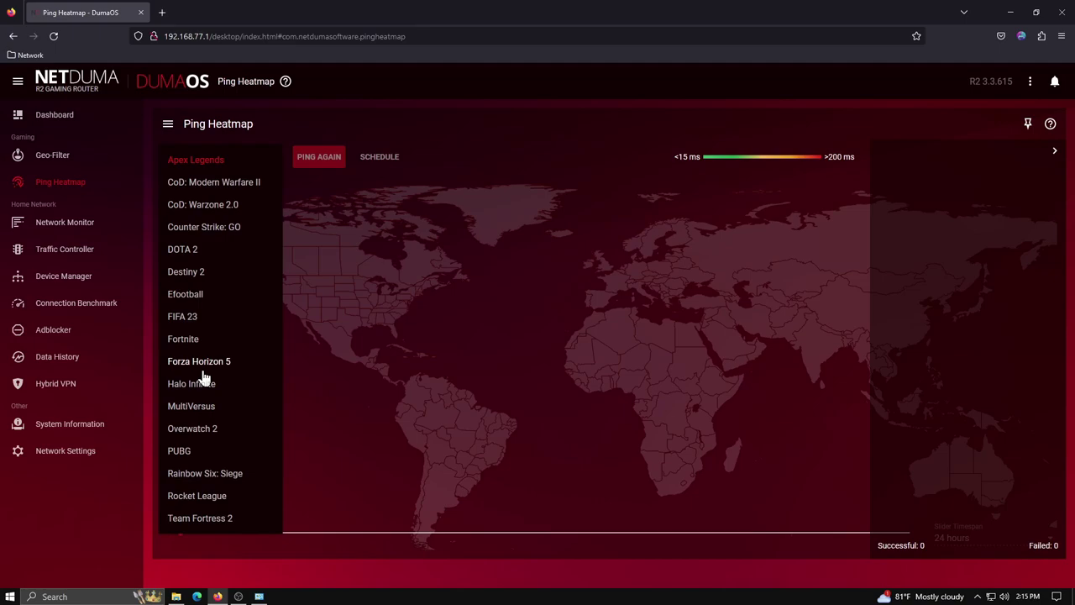
left_click(236, 183)
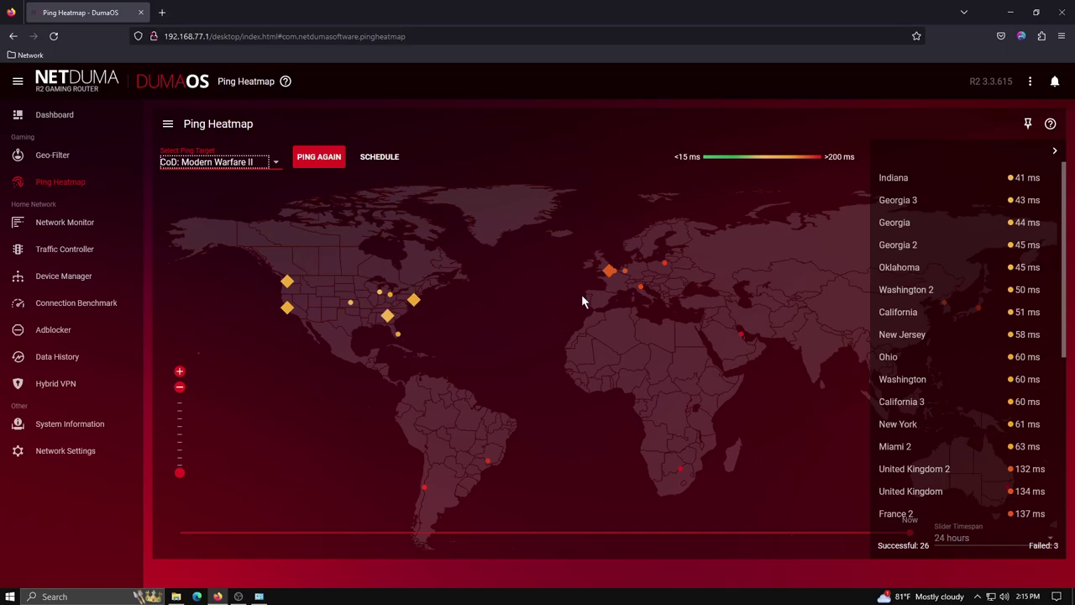
- Examine the ping times of individual Modern Warfare II servers across the United States, including California, Indiana, Ohio and Miami
scroll(344, 307, "up", 2)
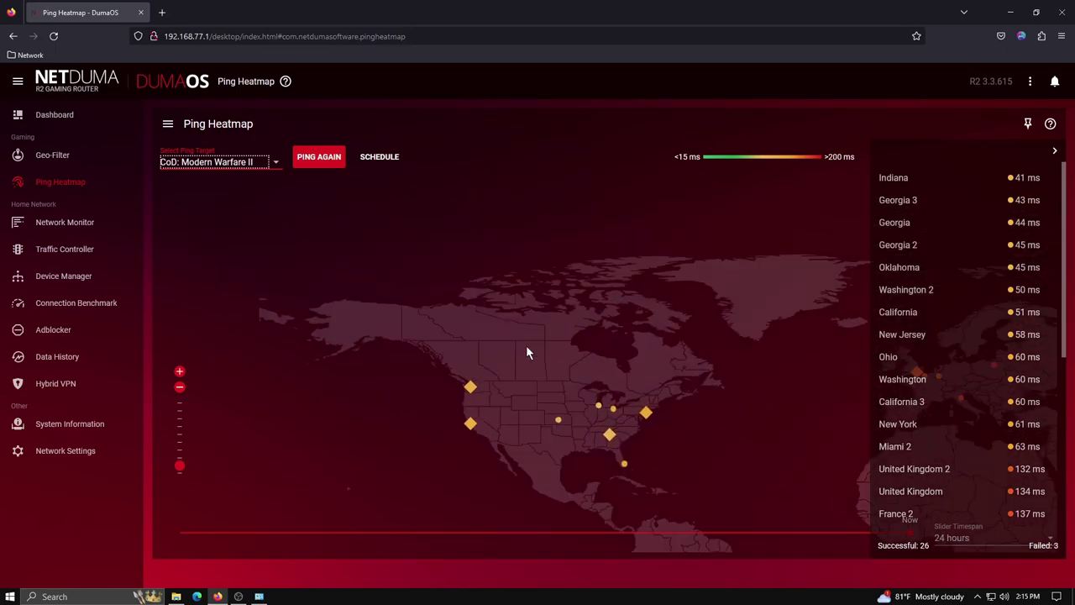
left_click_drag(471, 327, 435, 302)
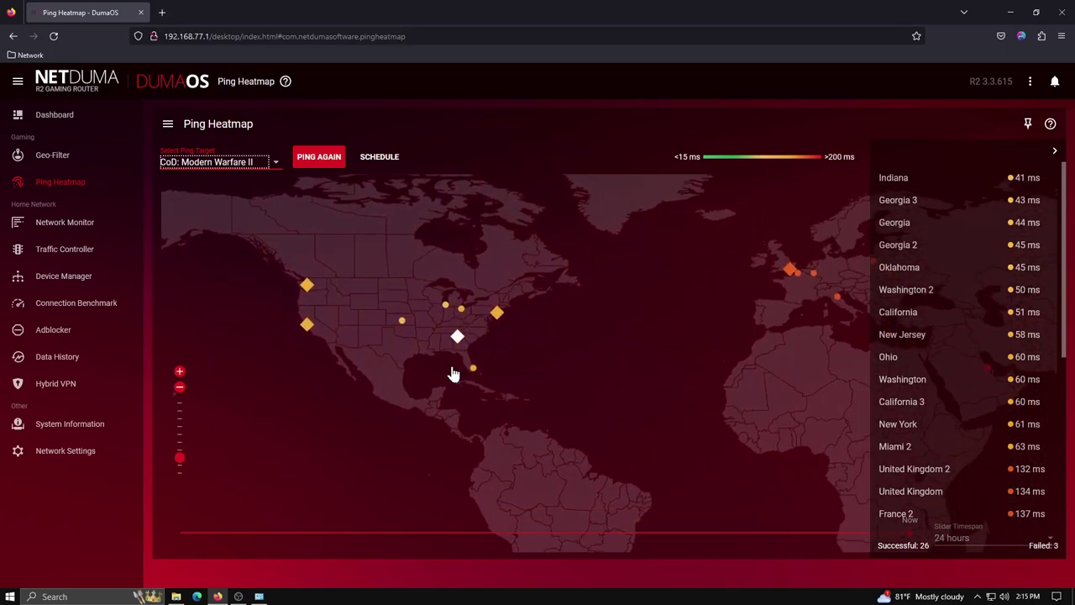
scroll(433, 364, "up", 1)
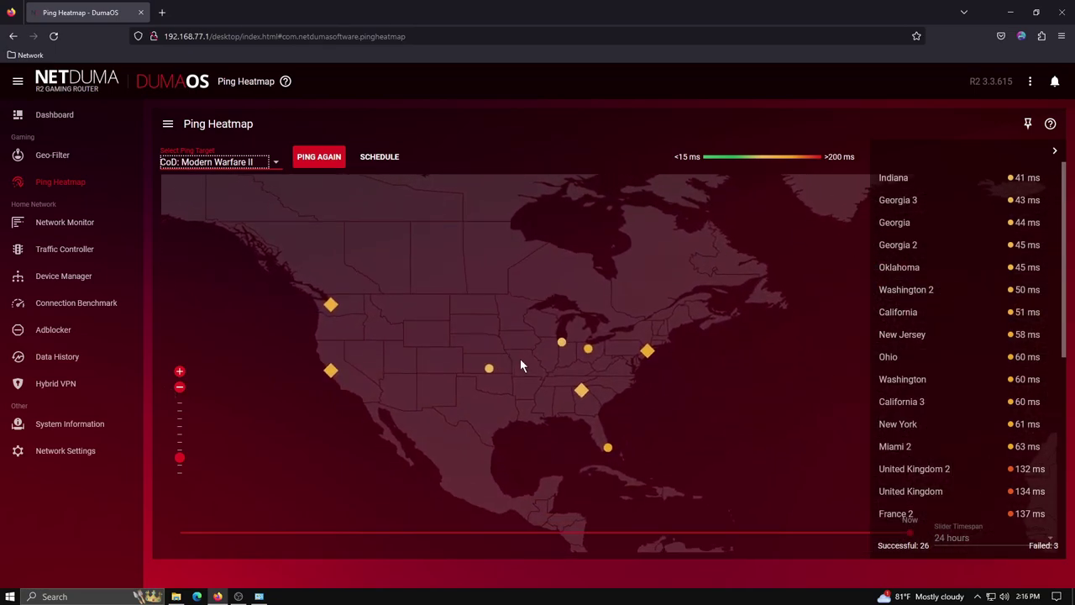
scroll(512, 358, "up", 1)
mouse_move(492, 303)
left_mouse_down()
mouse_move(473, 285)
mouse_move(439, 287)
left_mouse_up()
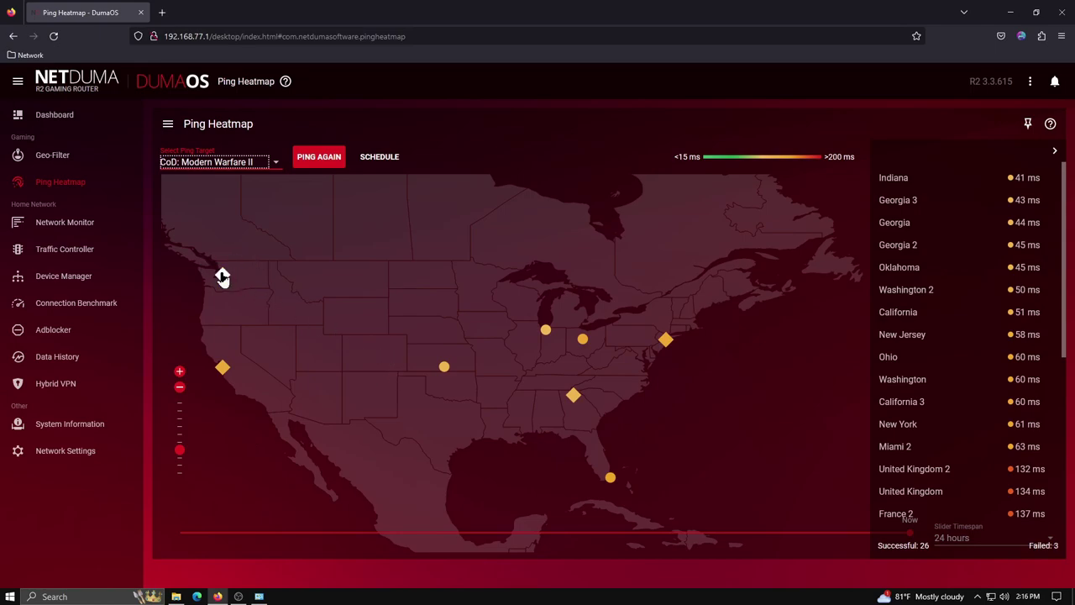
mouse_move(224, 369)
mouse_move(444, 369)
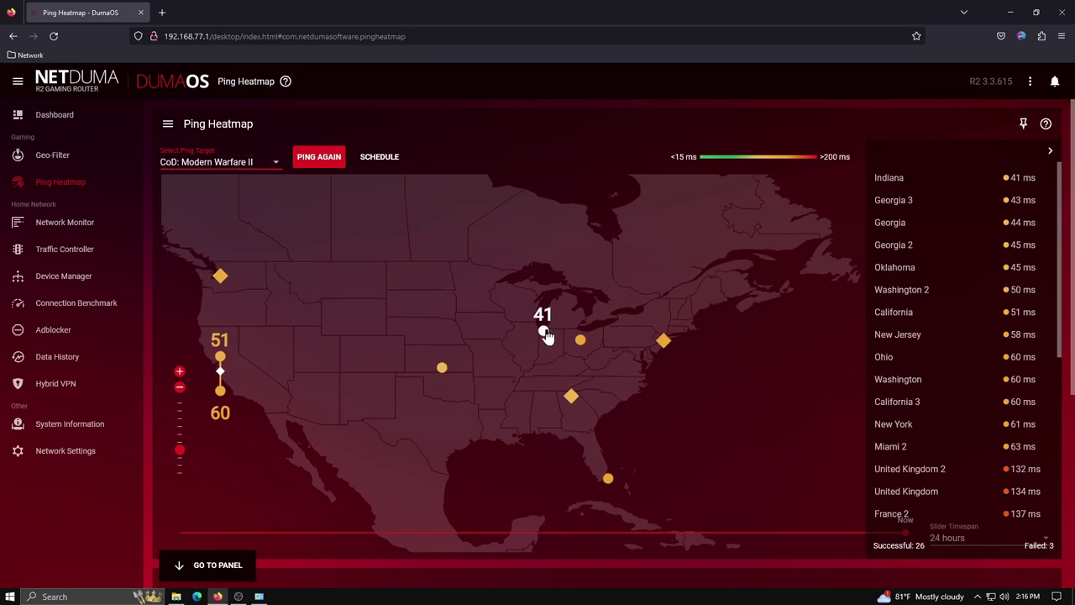
mouse_move(579, 346)
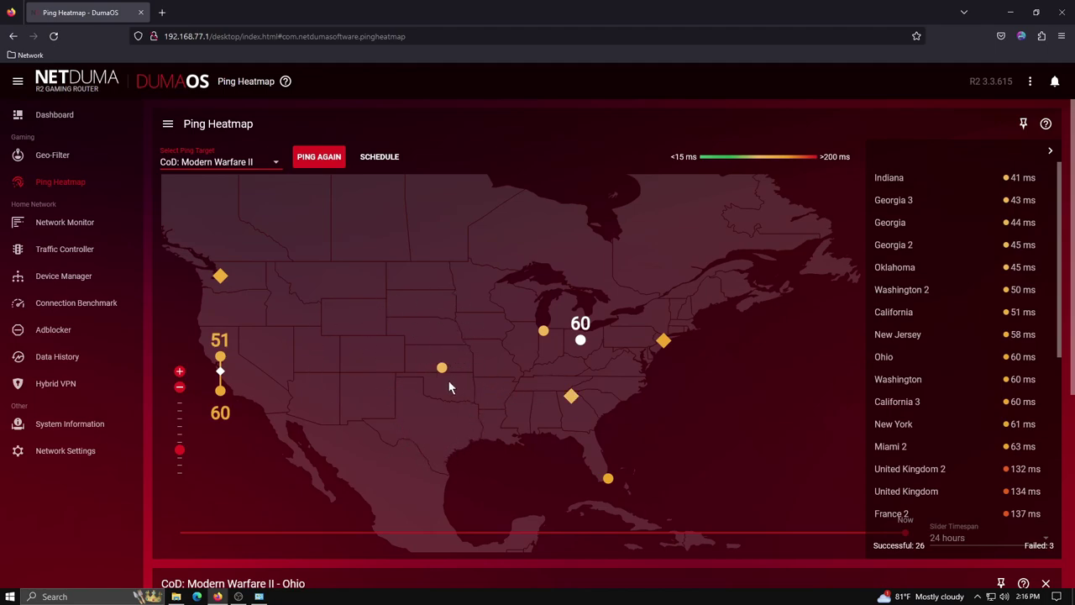
scroll(371, 334, "down", 2)
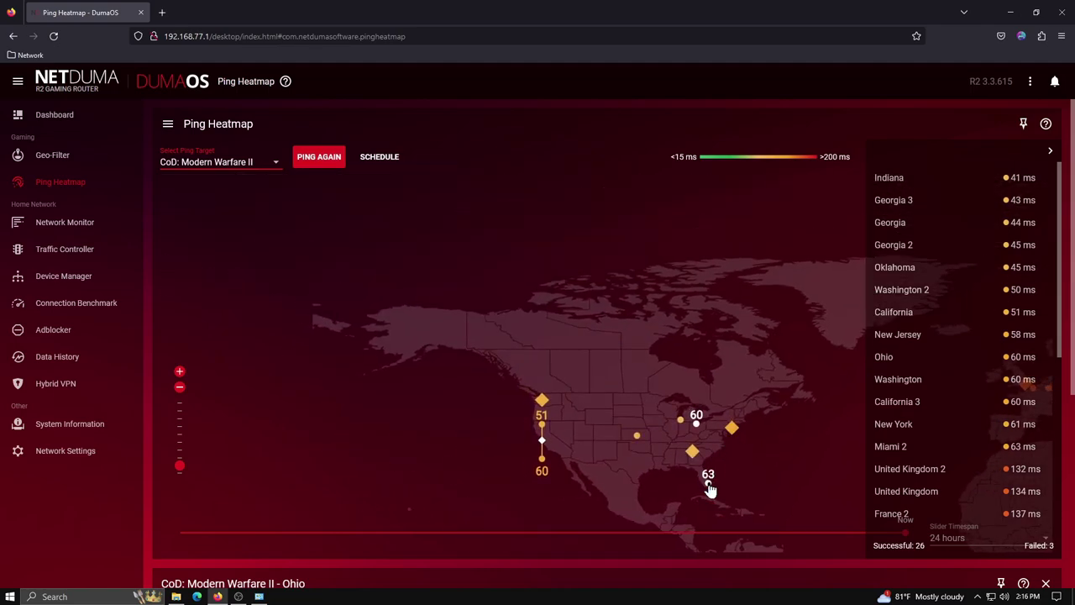
left_click(542, 429)
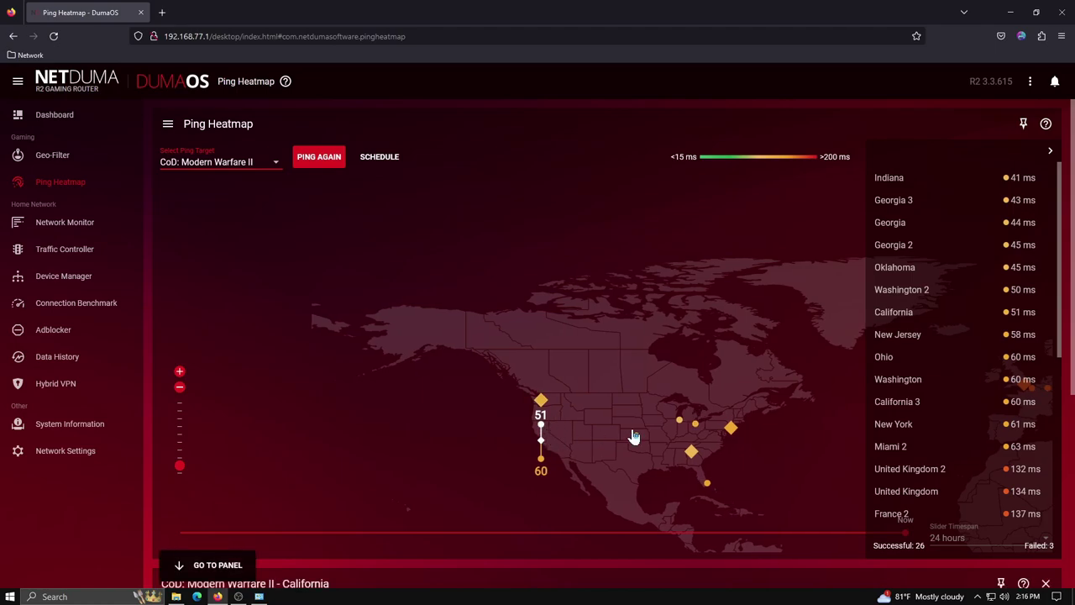
- Return to the Geo-Filter map and try out a higher Ping Assist value, leaving it at 0
left_click(55, 161)
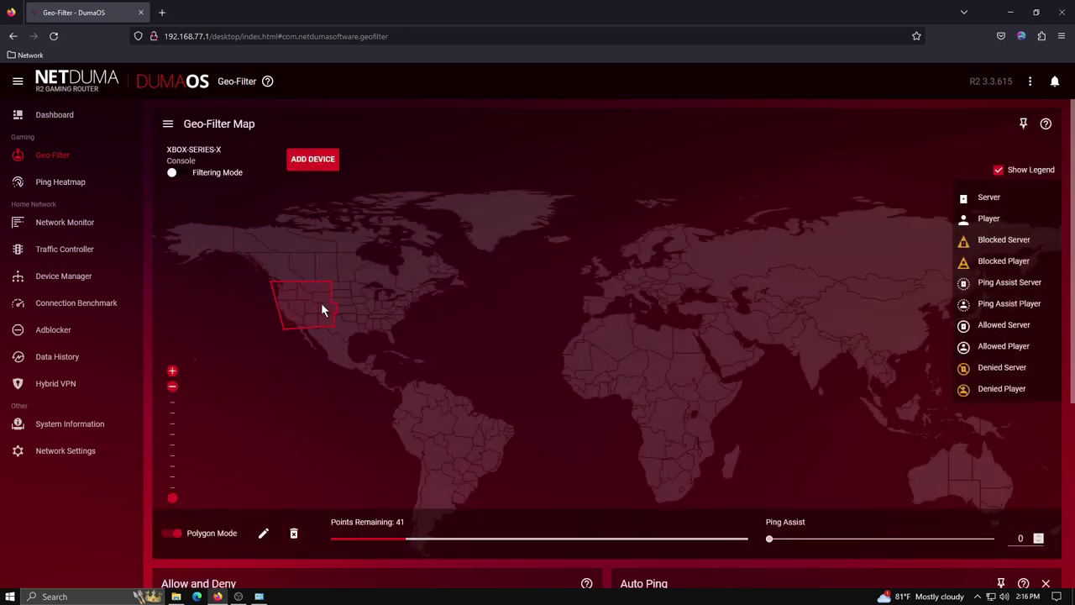
scroll(372, 337, "up", 2)
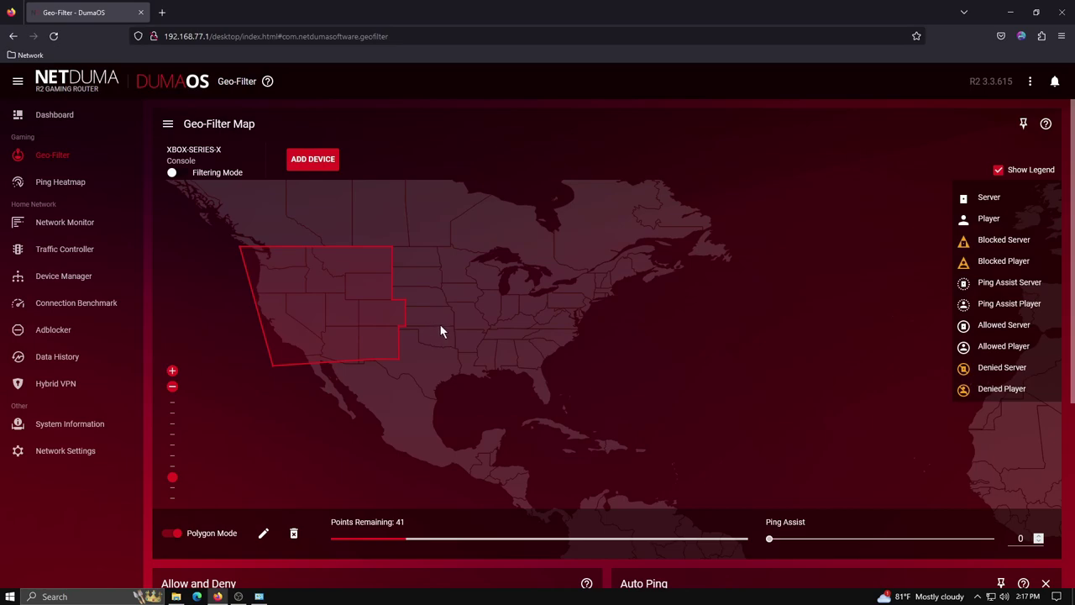
left_click_drag(770, 539, 827, 543)
left_click_drag(826, 543, 768, 542)
scroll(580, 329, "down", 2)
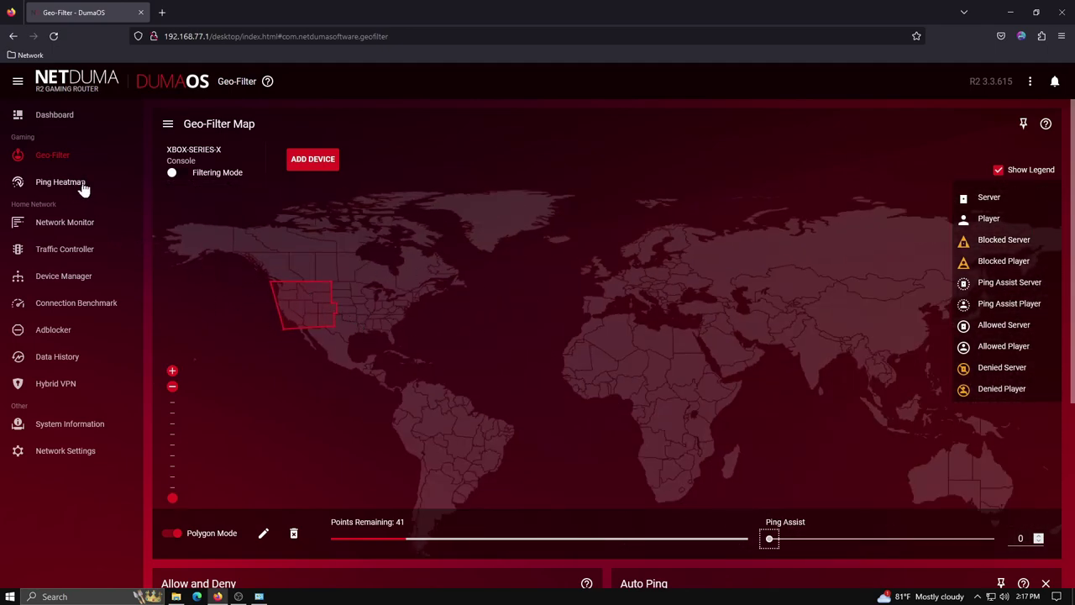
- View the Network Monitor page, followed by the Traffic Controller page
left_click(77, 227)
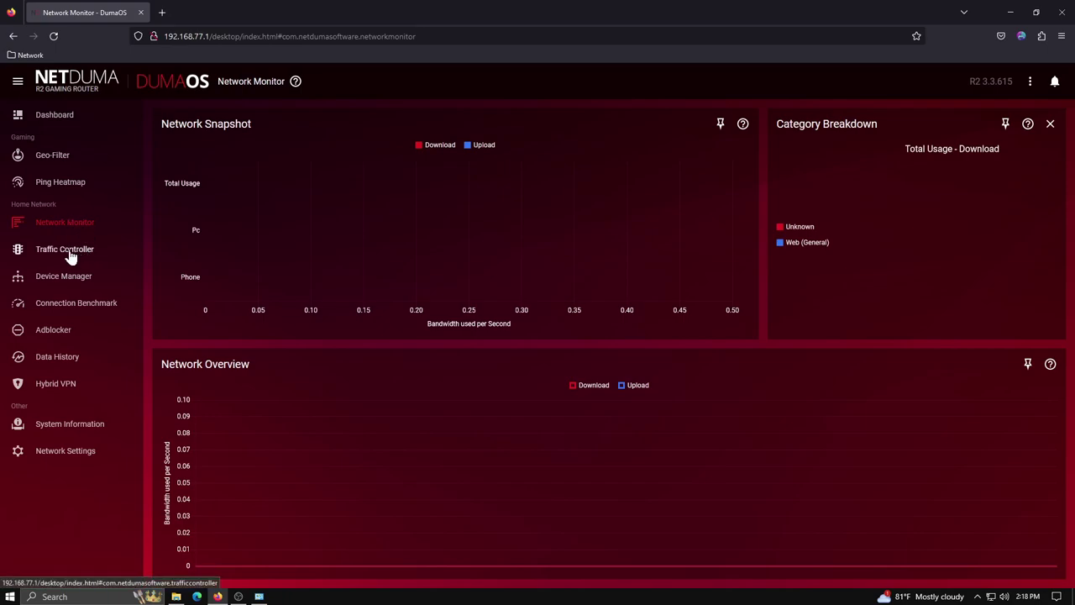
left_click(70, 255)
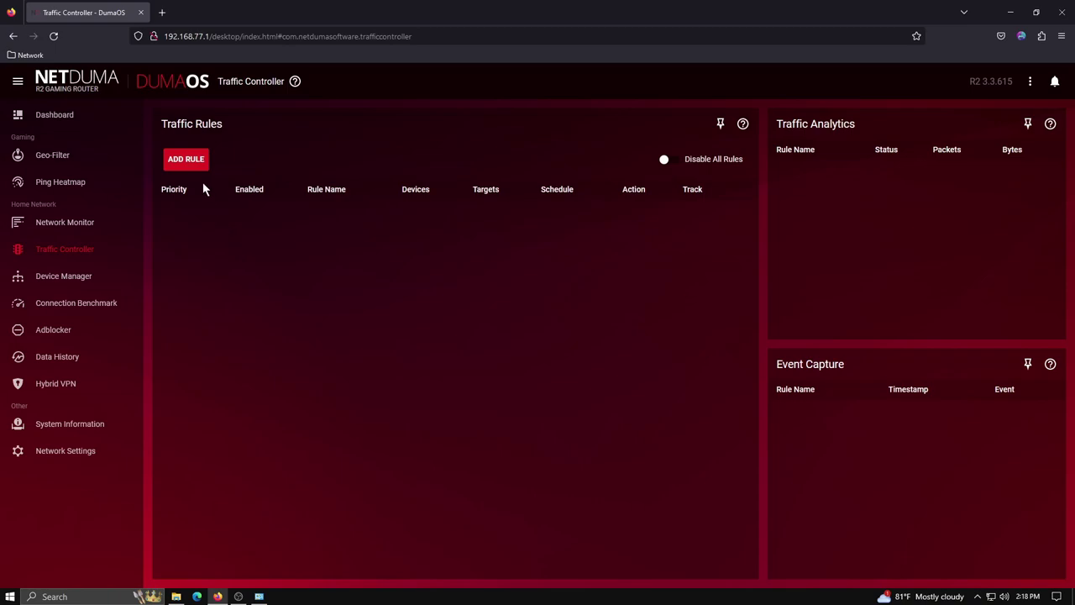
- Start a new traffic rule named "bed" with Event Capture enabled and apply it to the Phone
left_click(188, 165)
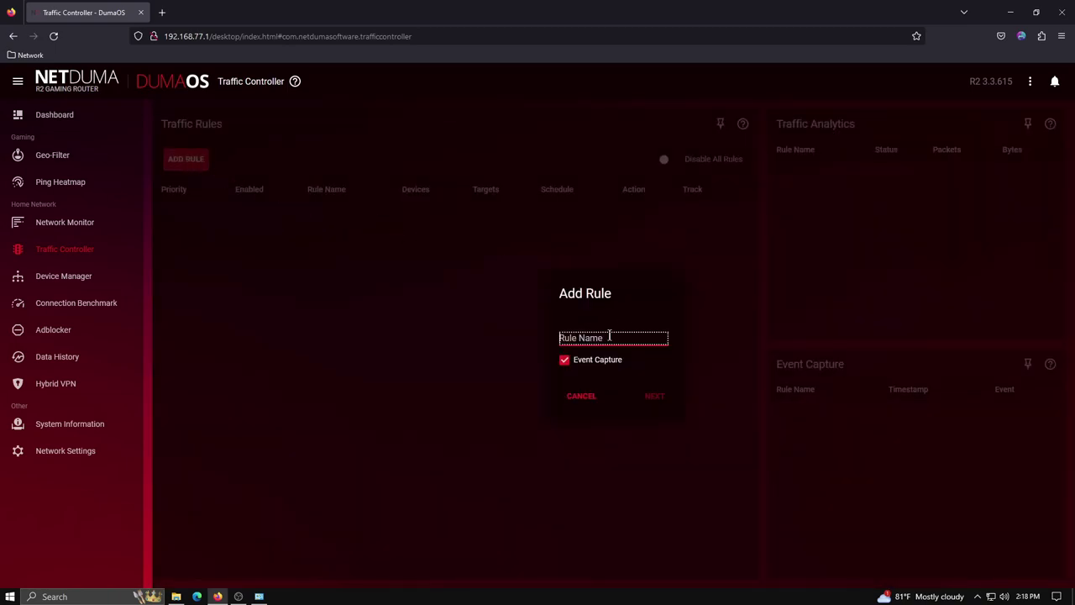
left_click(609, 338)
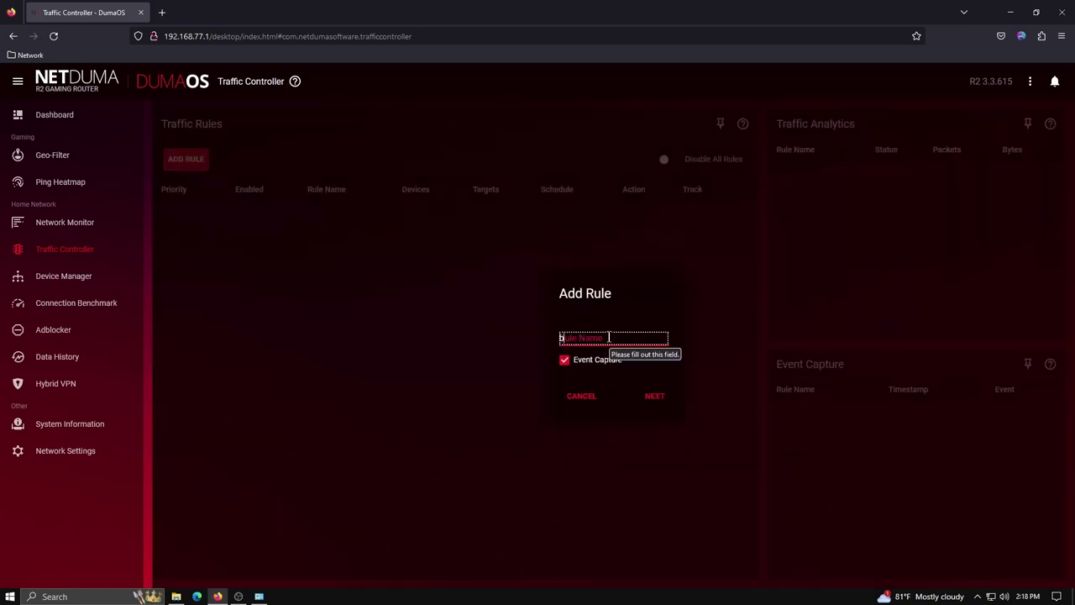
type("bed")
left_click(656, 399)
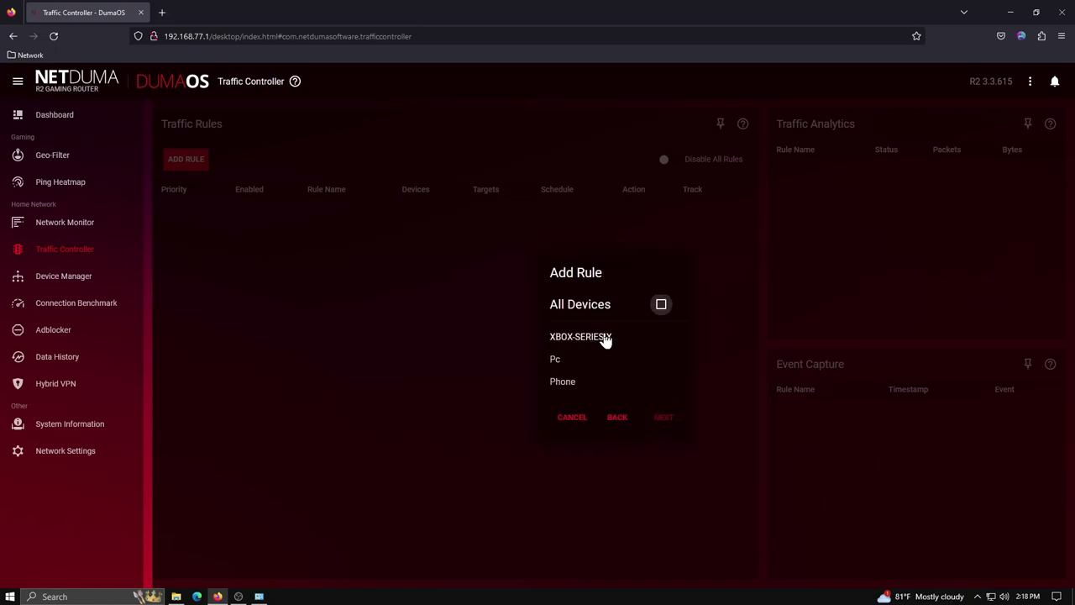
left_click(567, 384)
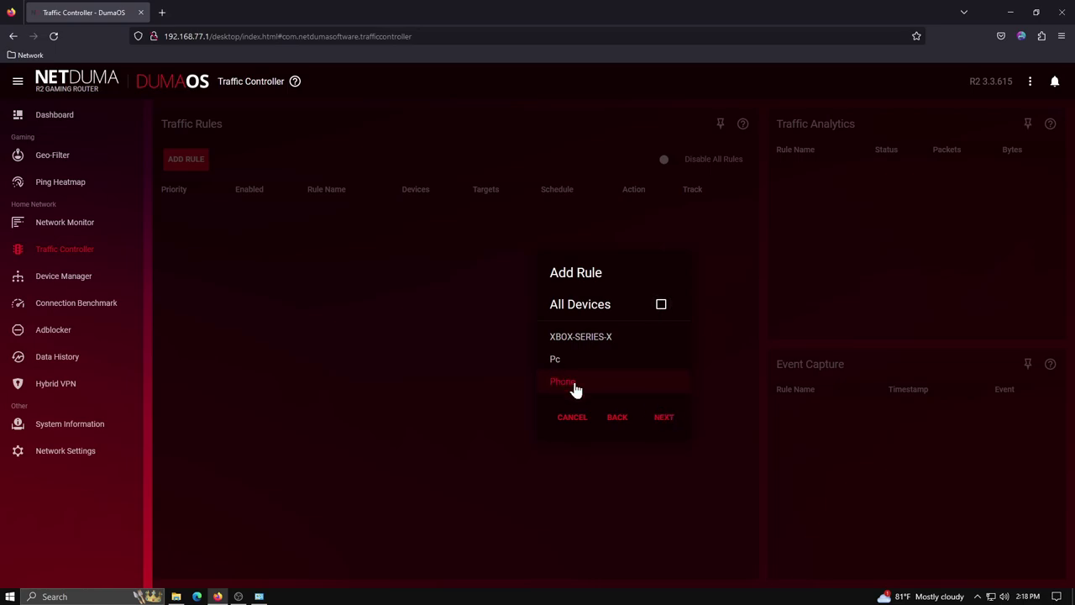
left_click(663, 419)
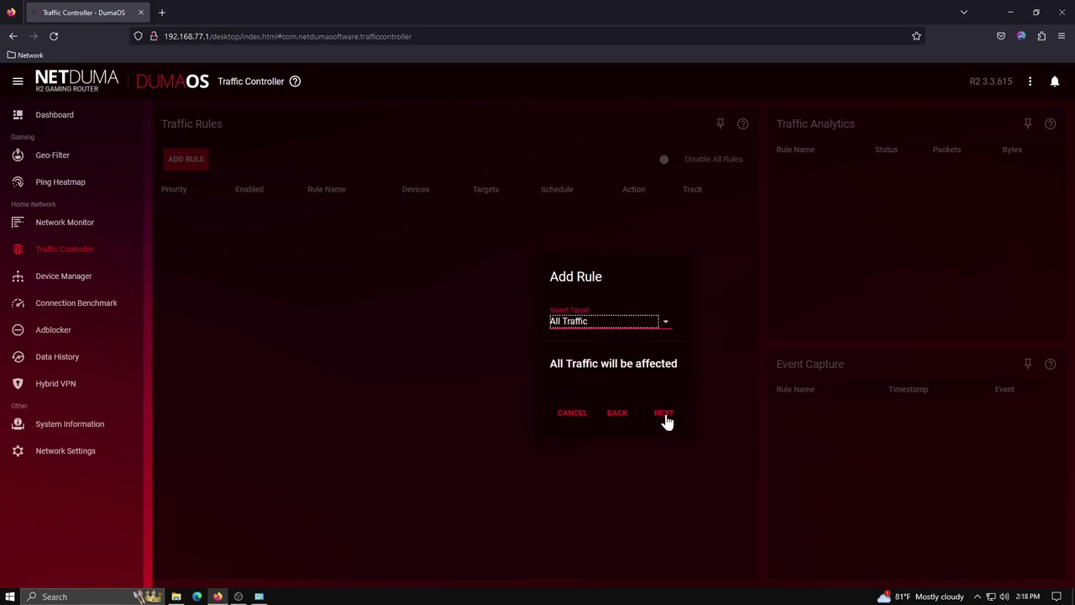
- Keep All Traffic as the rule's target, review its schedule and allow, block or reject options, and cancel the rule
left_click(652, 321)
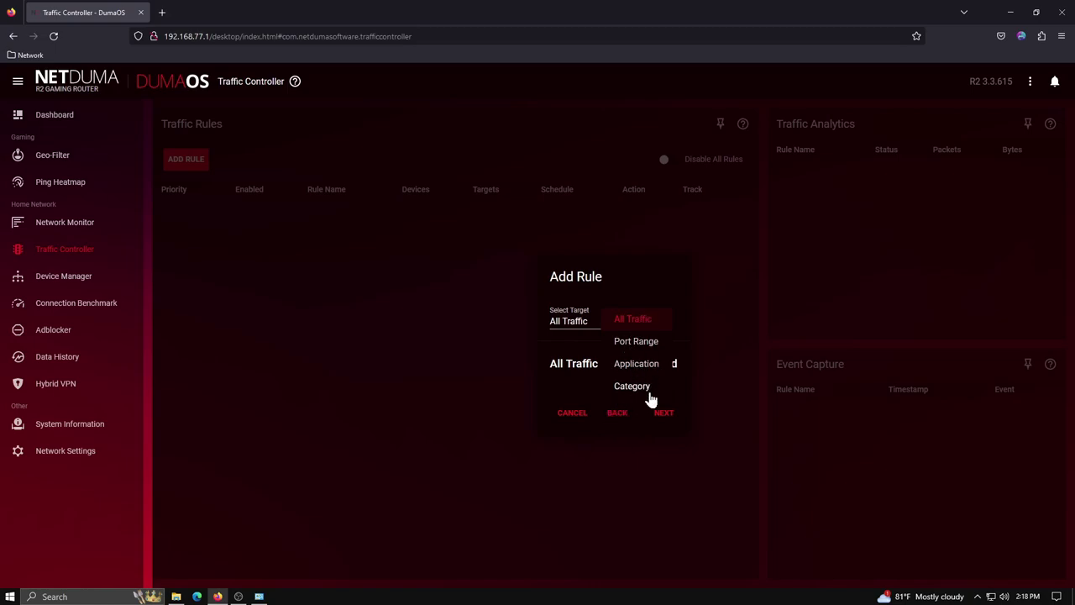
left_click(640, 322)
left_click(664, 413)
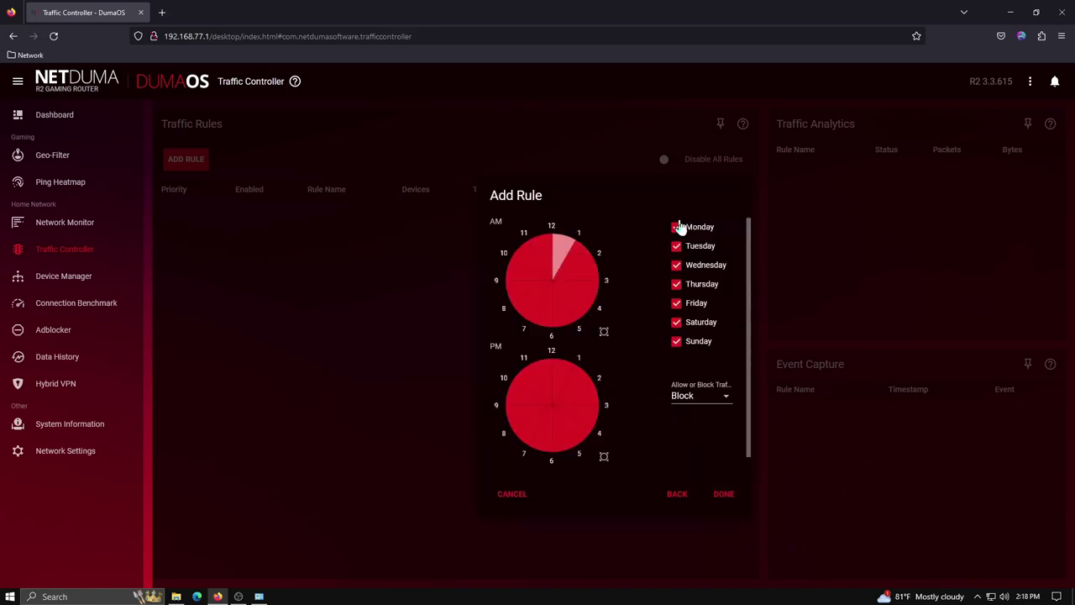
left_click(722, 403)
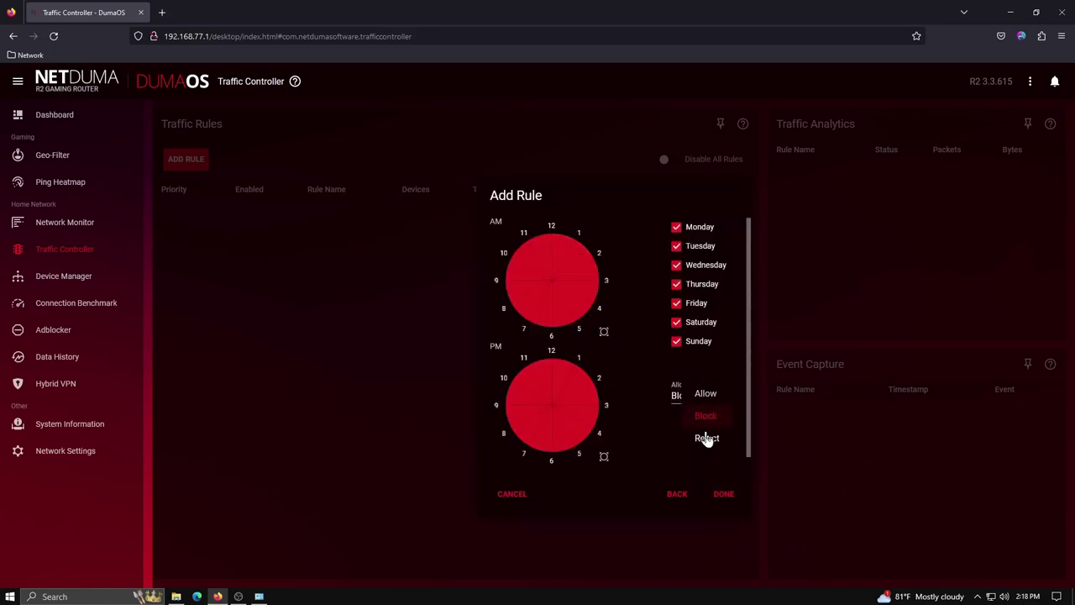
left_click(671, 491)
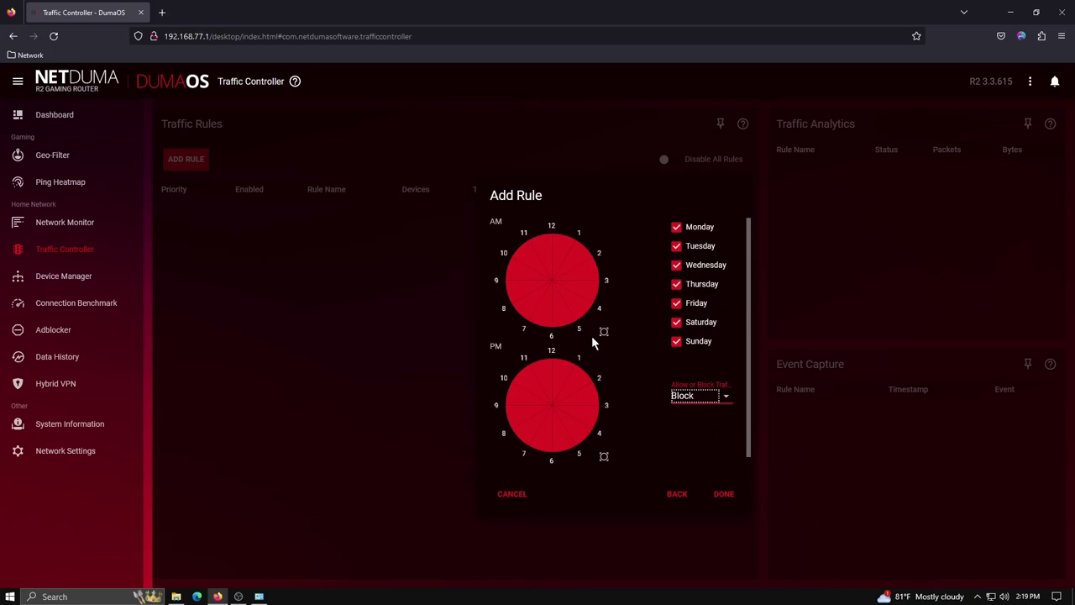
left_click(517, 495)
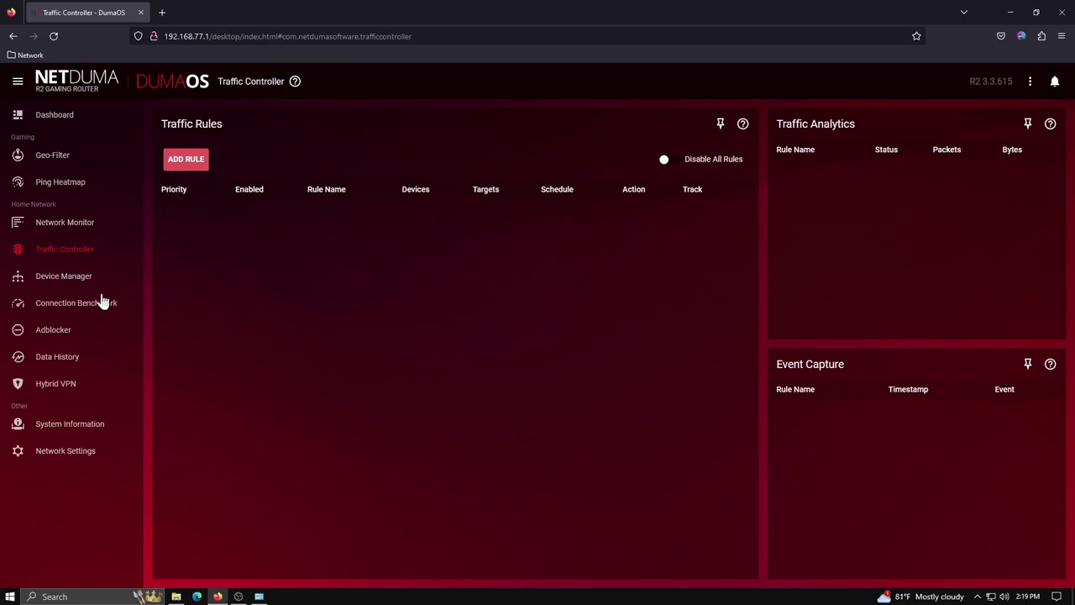
- Open the Device Manager, compare the Network Map's tree and table layouts, and show its options again with Table selected
left_click(66, 276)
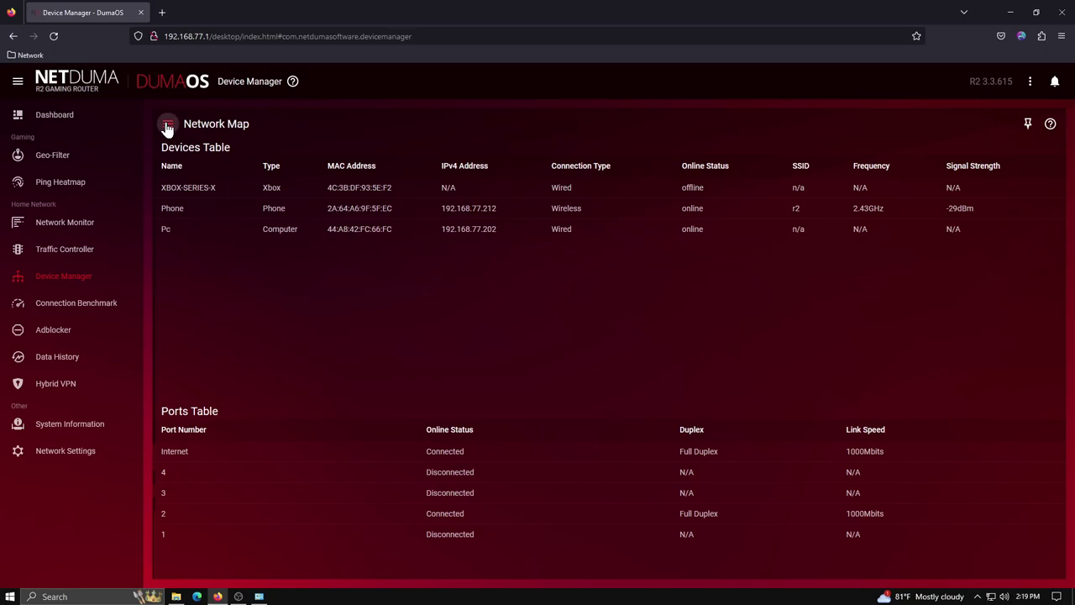
left_click(165, 123)
left_click(166, 148)
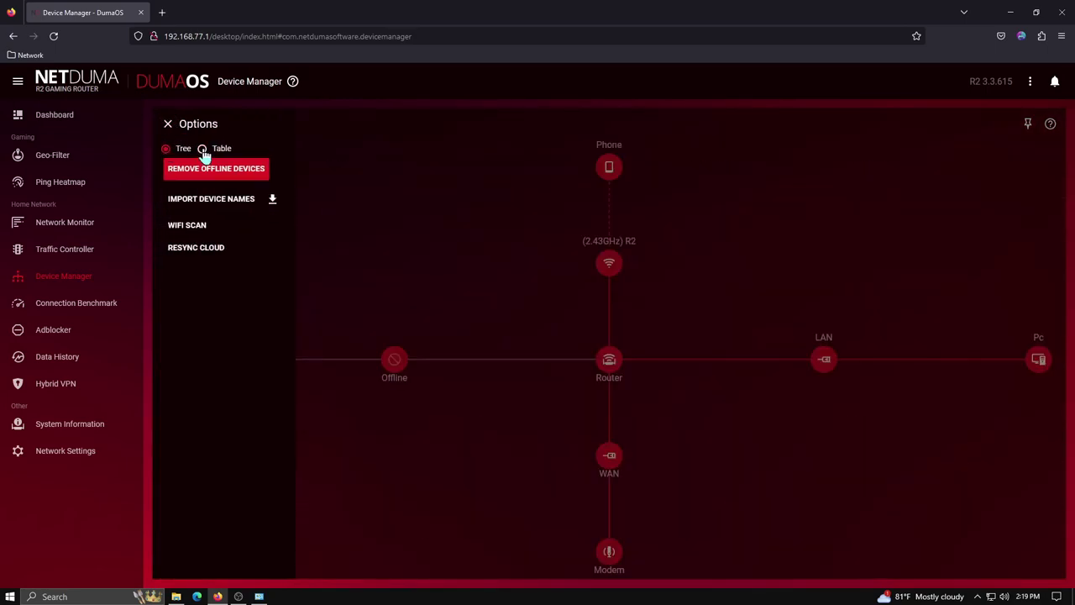
left_click(203, 148)
left_click(505, 269)
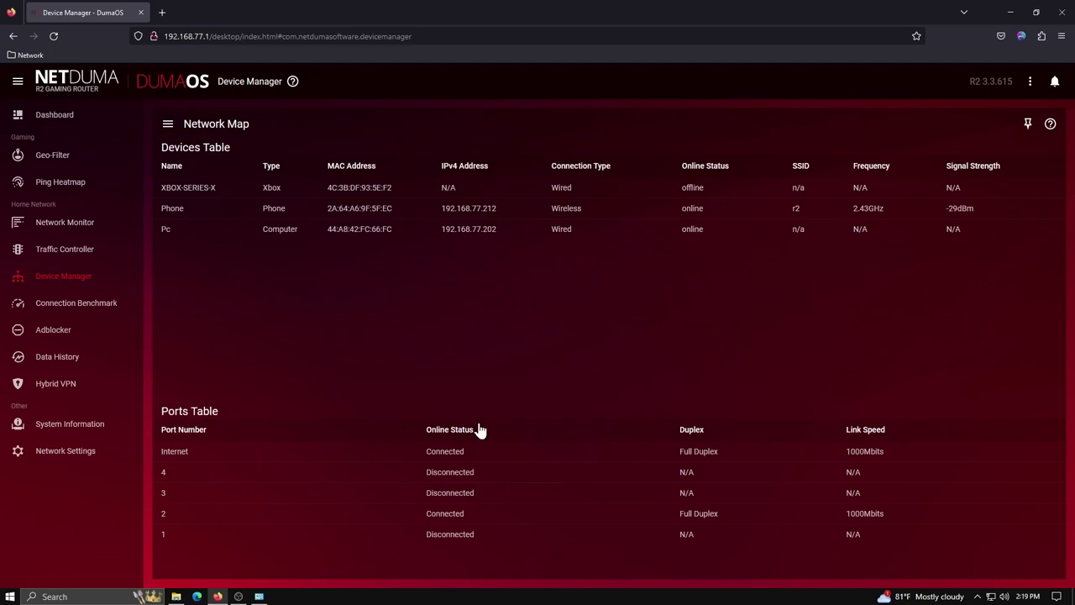
left_click(168, 125)
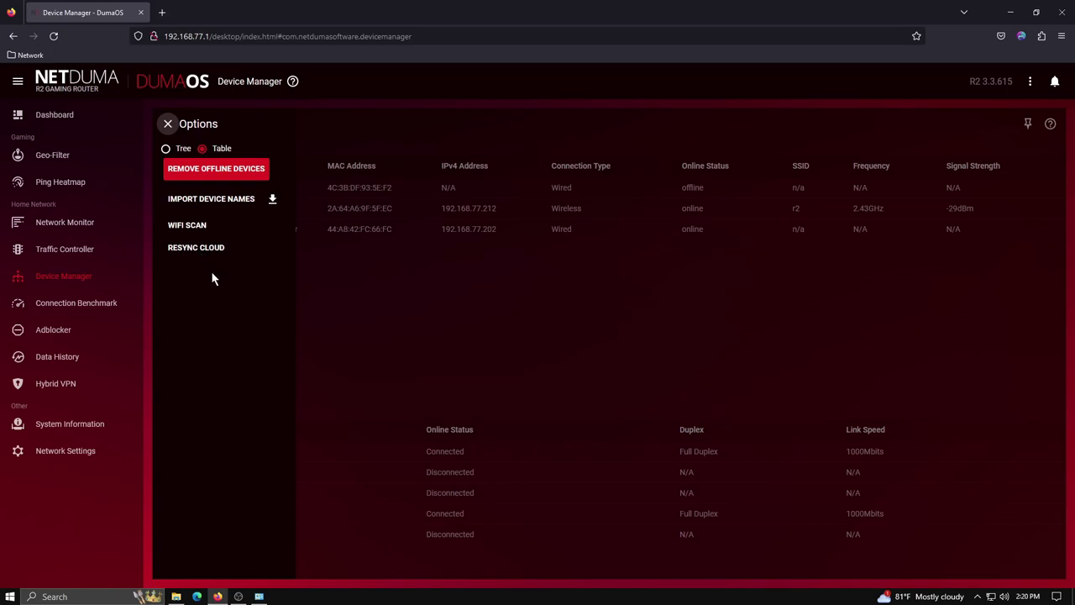
- Look through the Connection Benchmark, Adblocker and Data History pages
left_click(96, 305)
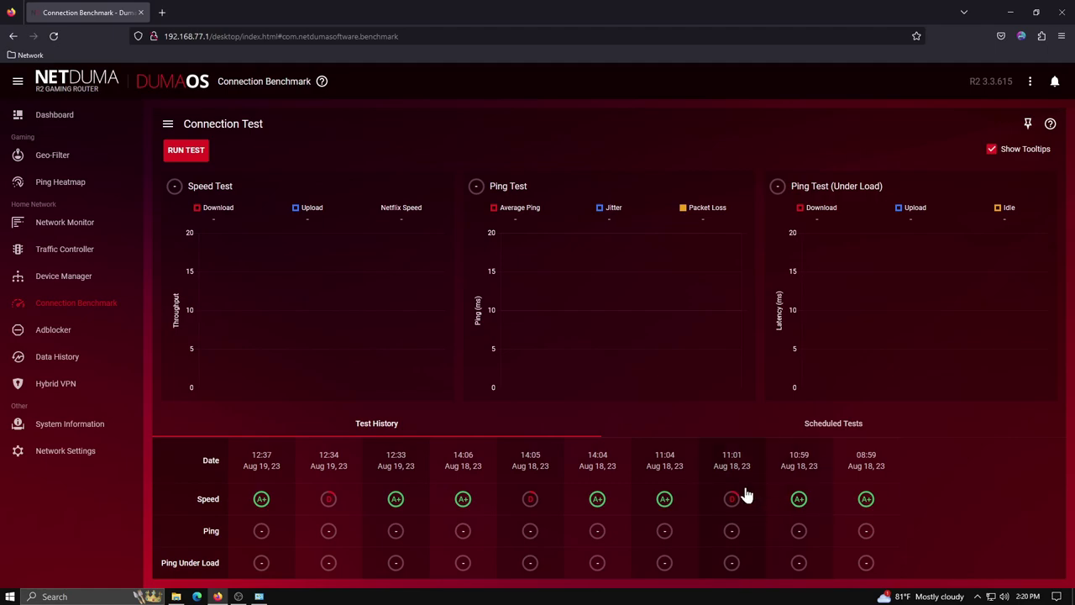
left_click(52, 331)
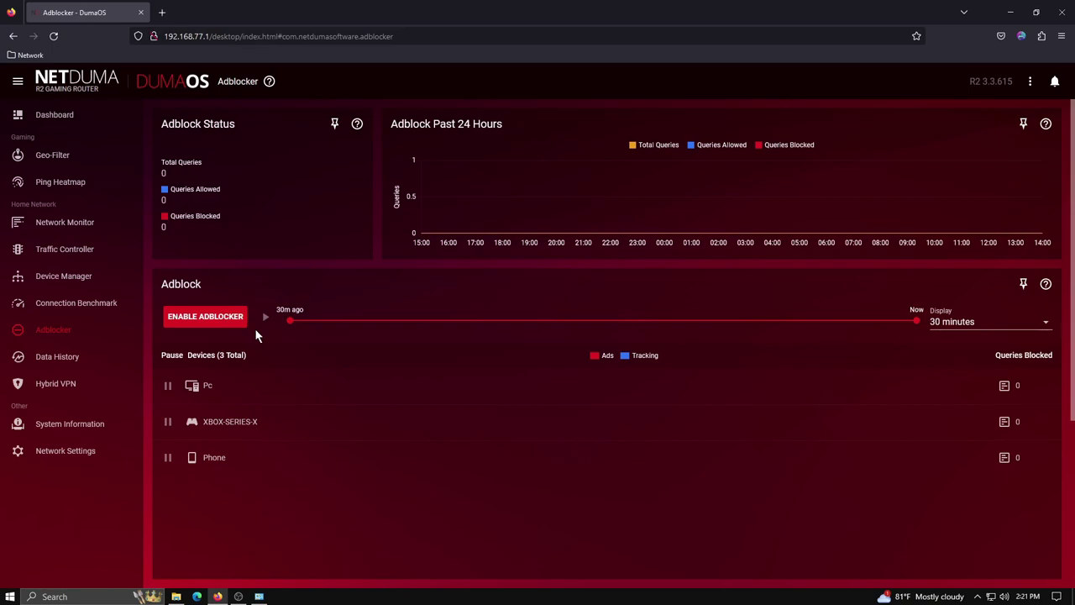
left_click(70, 356)
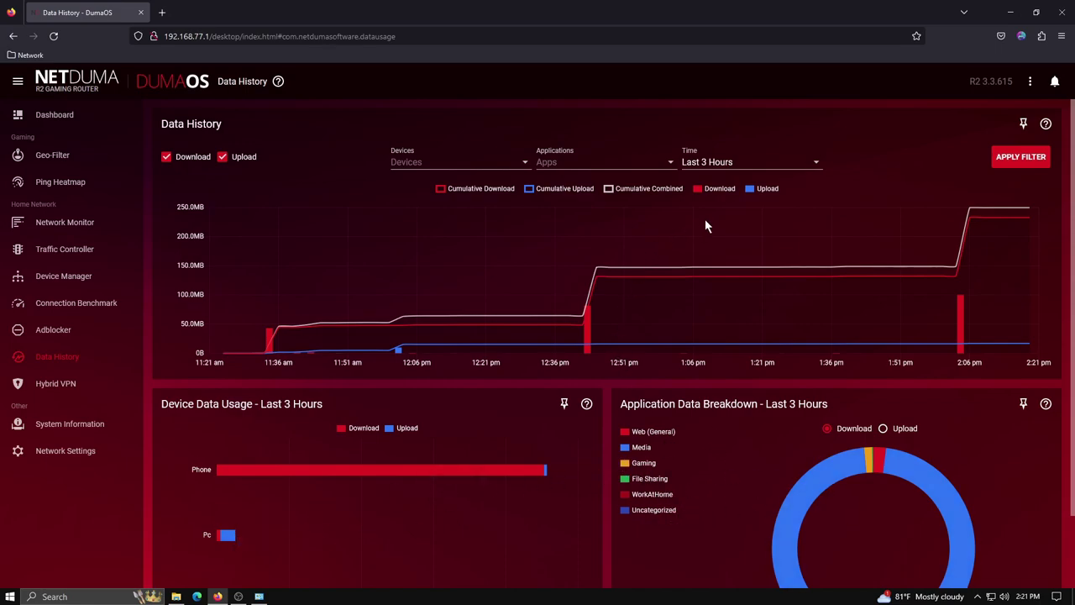
- View the Hybrid VPN page after dismissing its welcome notice, and open Network Settings
left_click(61, 384)
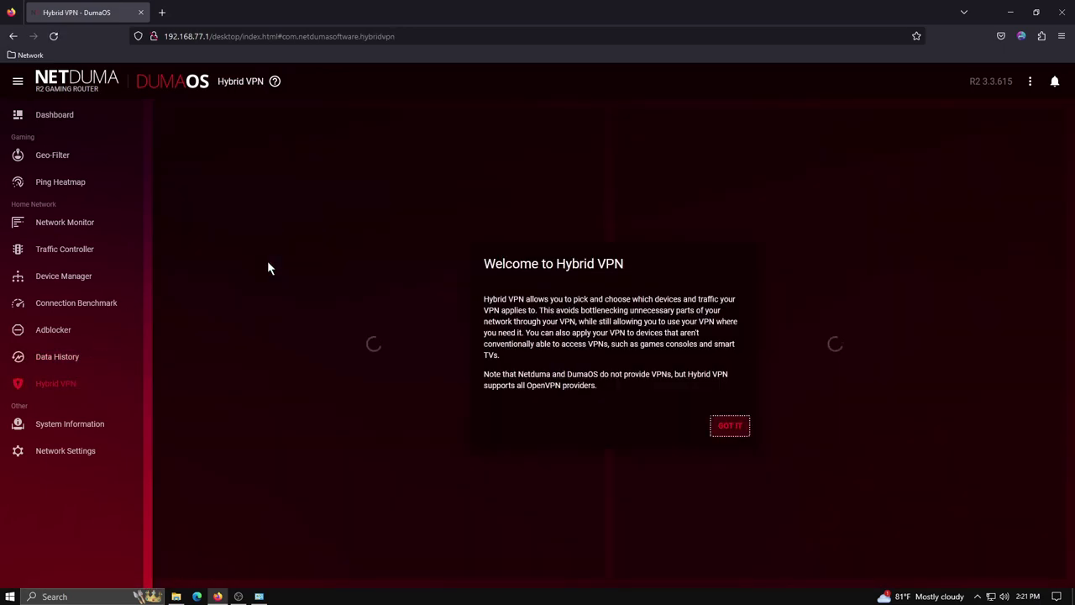
left_click(732, 424)
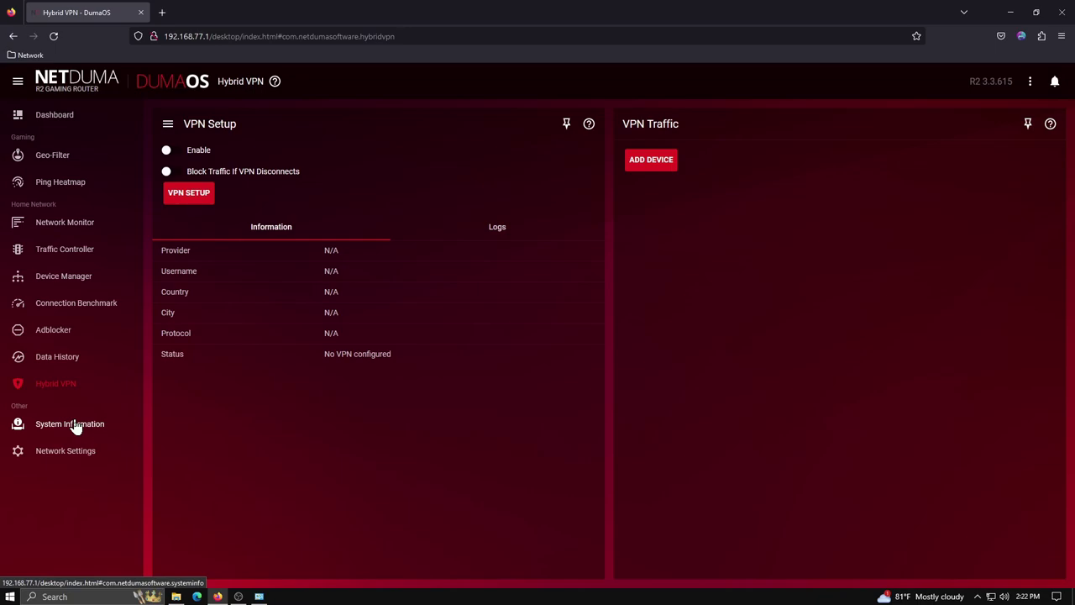
left_click(71, 454)
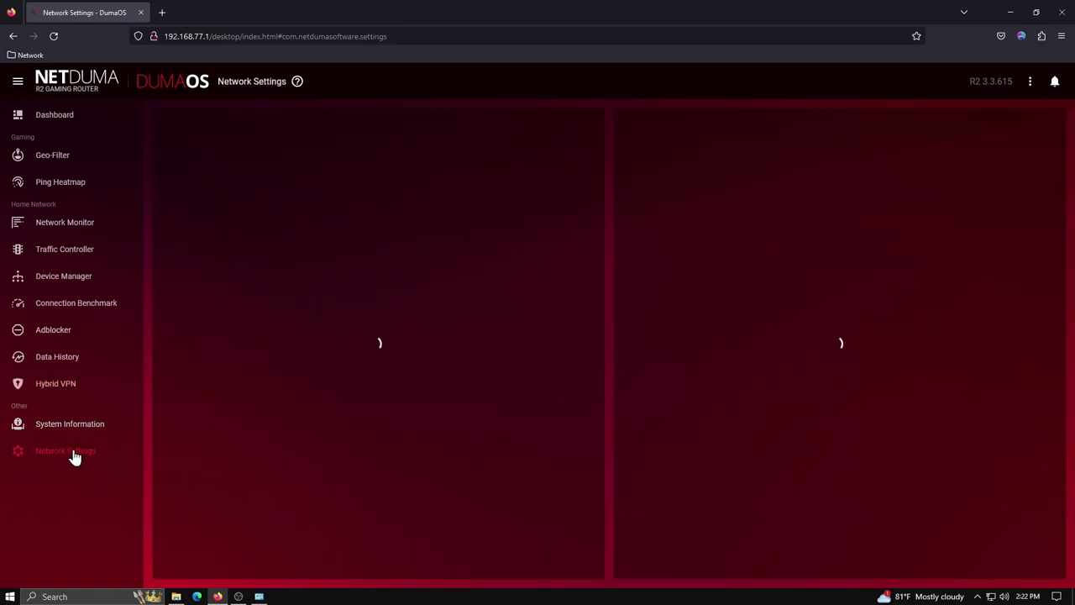